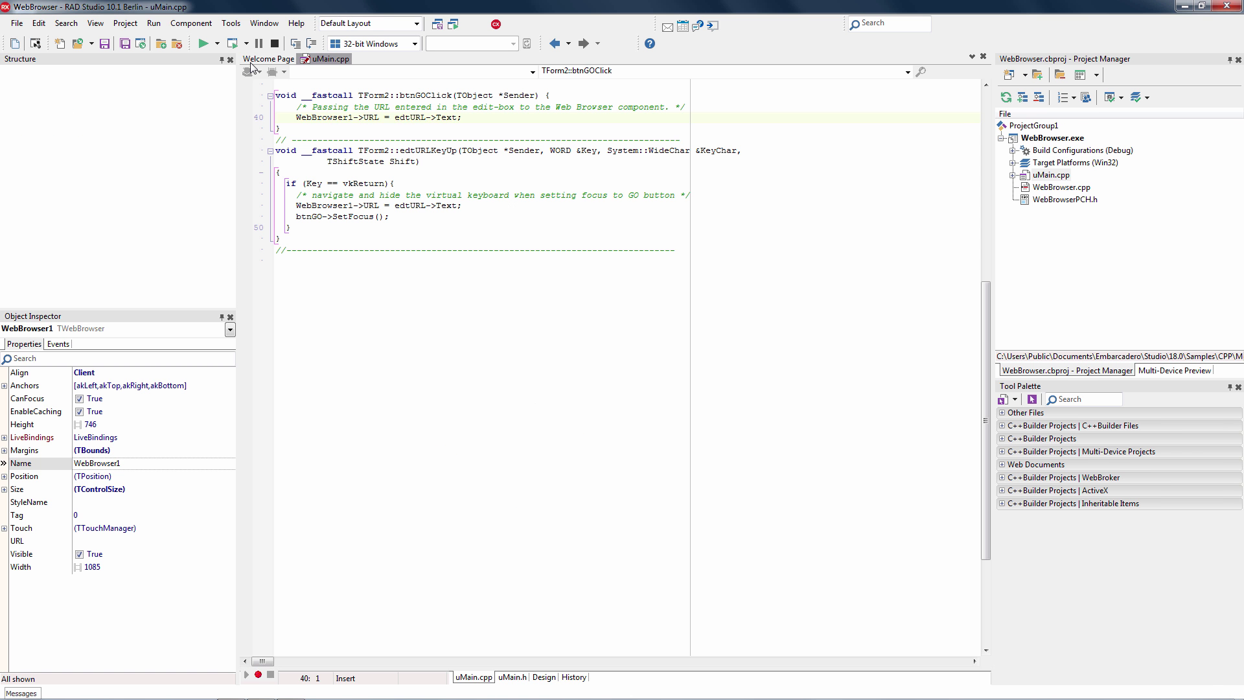
Debug the WebBrowser sample, hit its breakpoint with GO, and resume execution
{"action": "key", "text": "F5"}
{"action": "key", "text": "F9"}
{"action": "left_click", "coordinate": [978, 152]}
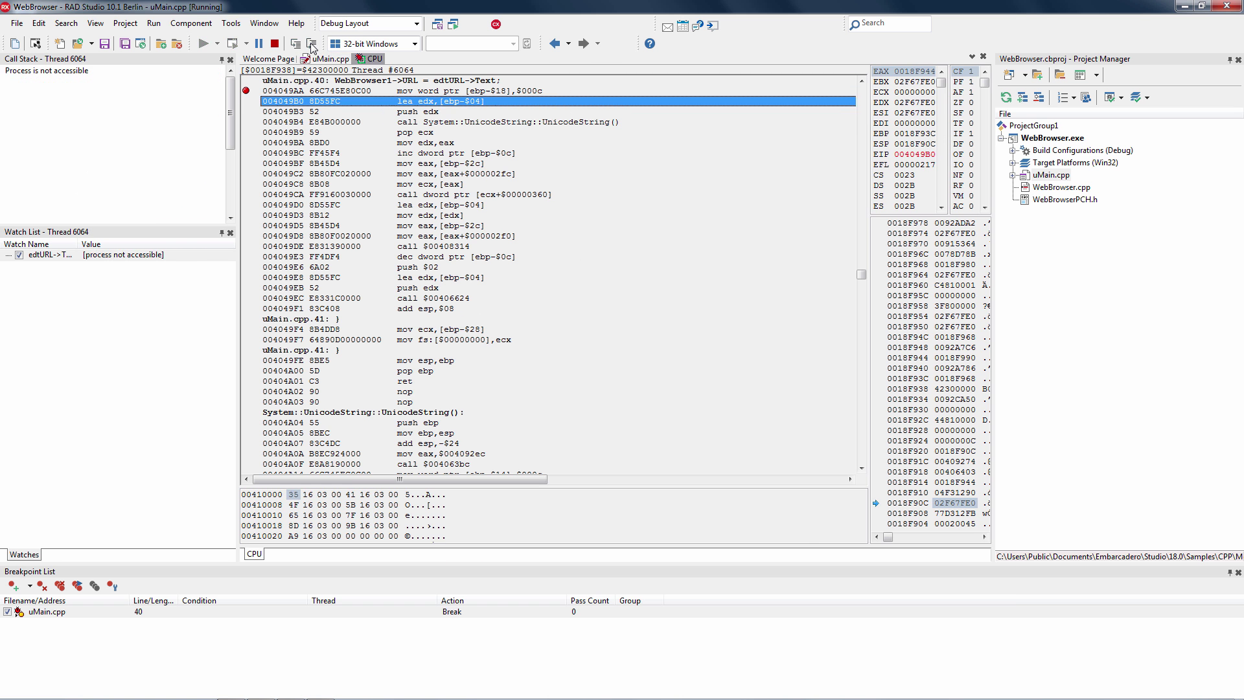
{"action": "left_click", "coordinate": [205, 44]}
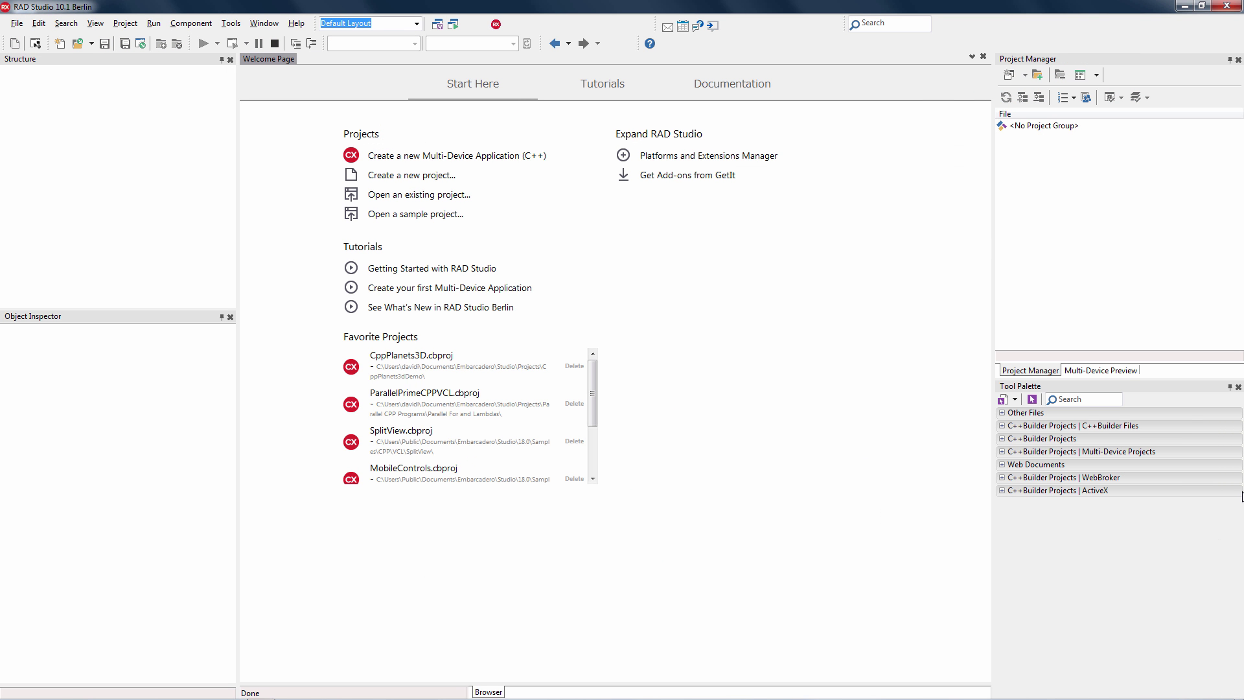
Start a multi-device C++ app, add TButton, TEdit, TListBox and TLabel, and move the list box below the button
{"action": "left_click", "coordinate": [741, 525]}
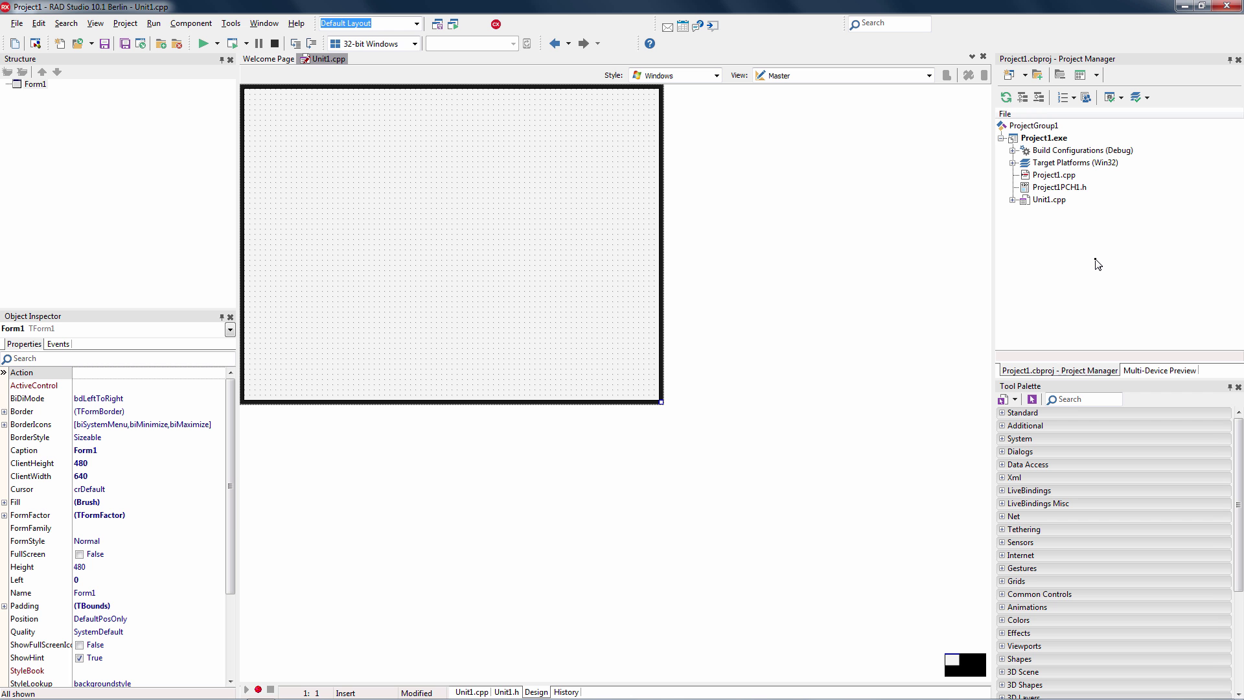
{"action": "left_click", "coordinate": [1072, 400]}
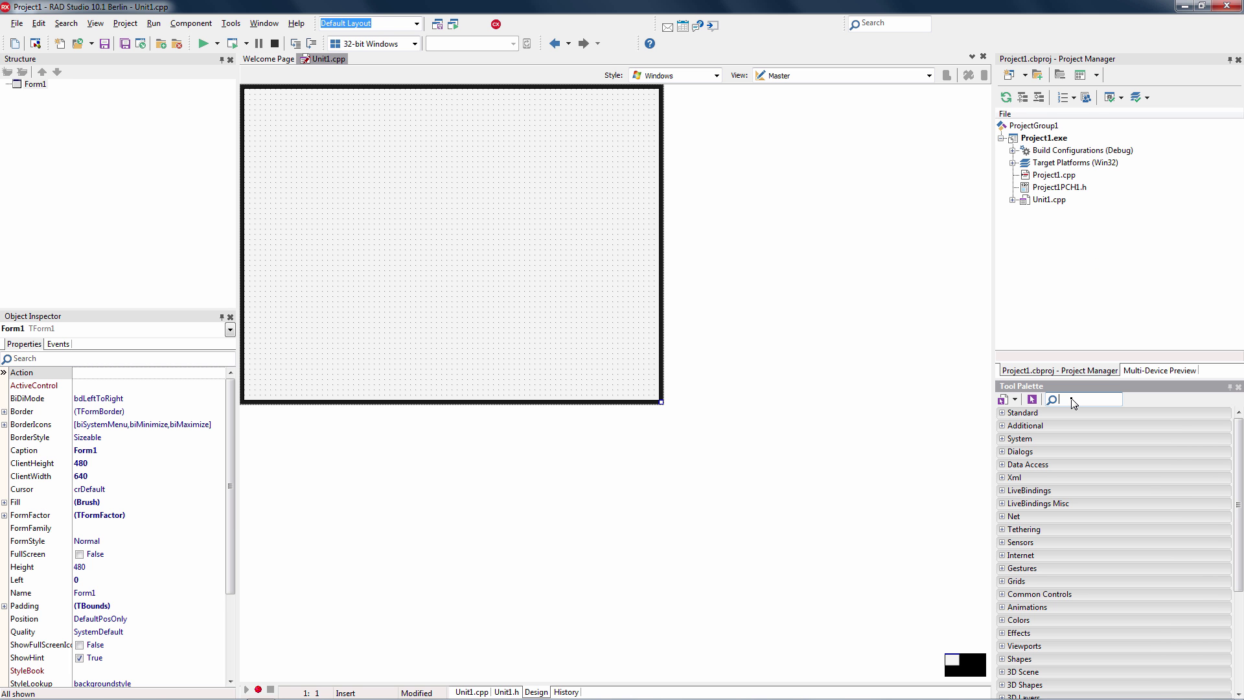
{"action": "type", "text": "button"}
{"action": "key", "text": "Return"}
{"action": "type", "text": "edit"}
{"action": "key", "text": "Return"}
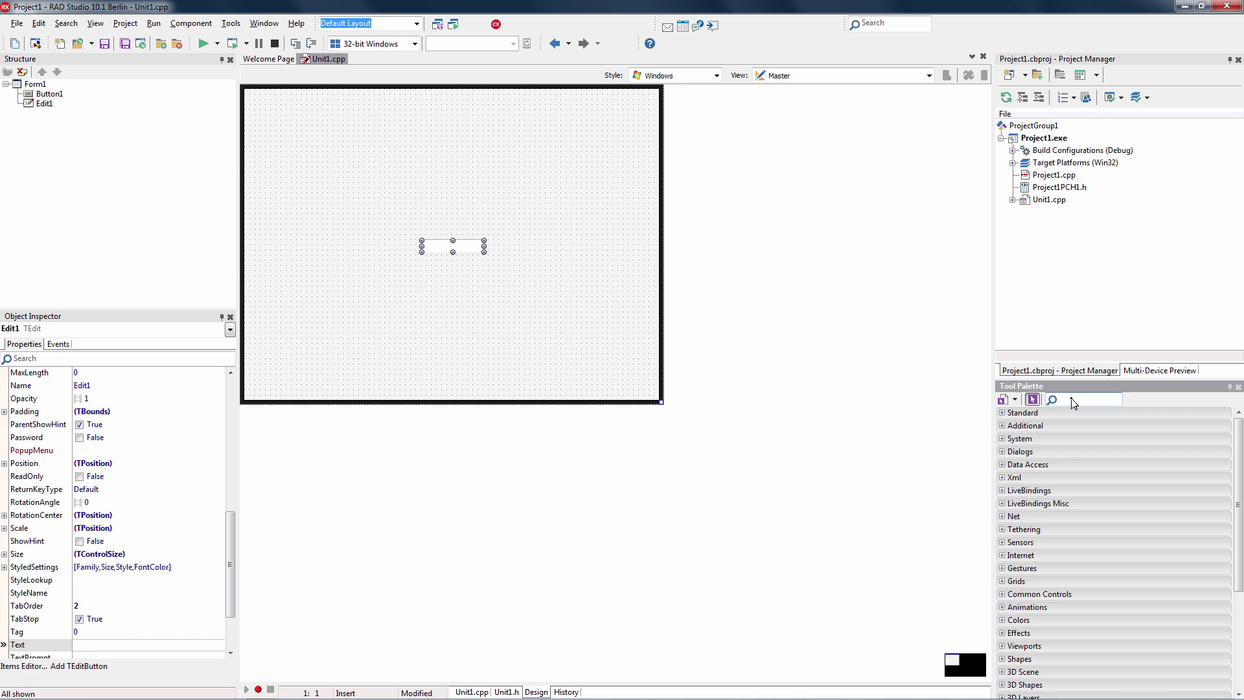
{"action": "type", "text": "listbox"}
{"action": "key", "text": "Return"}
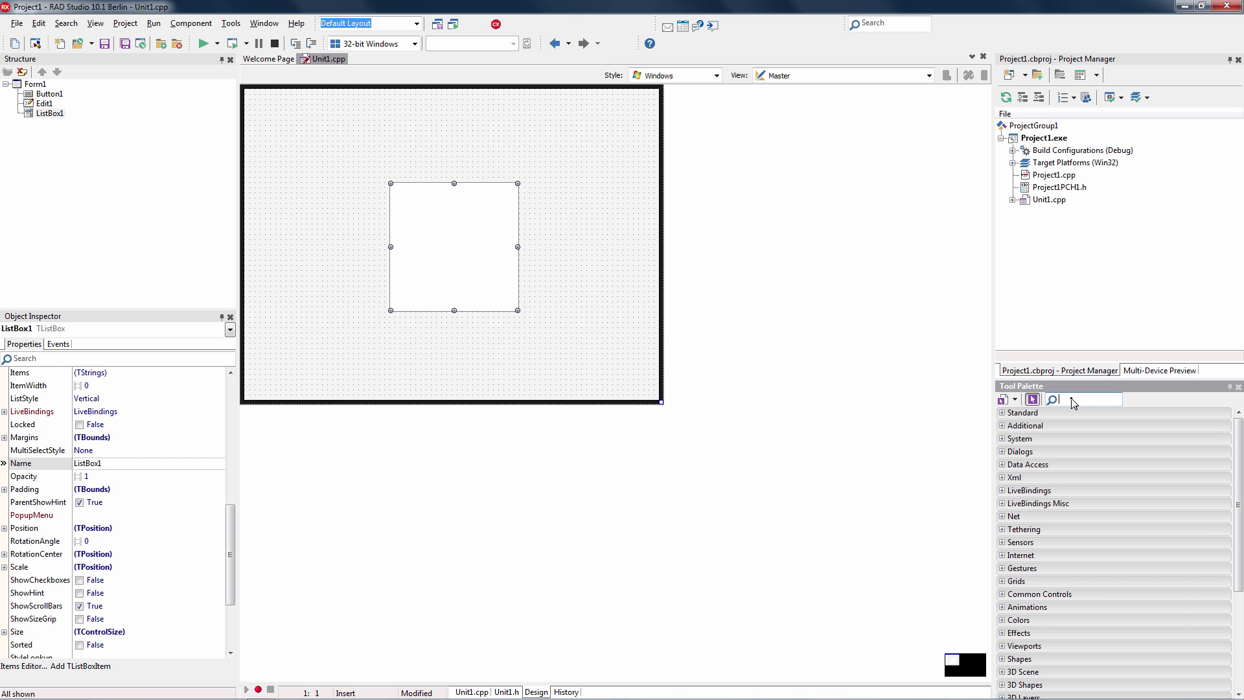
{"action": "type", "text": "label"}
{"action": "key", "text": "Return"}
{"action": "mouse_move", "coordinate": [463, 205]}
{"action": "left_mouse_down"}
{"action": "mouse_move", "coordinate": [436, 210]}
{"action": "mouse_move", "coordinate": [340, 128]}
{"action": "left_mouse_up"}
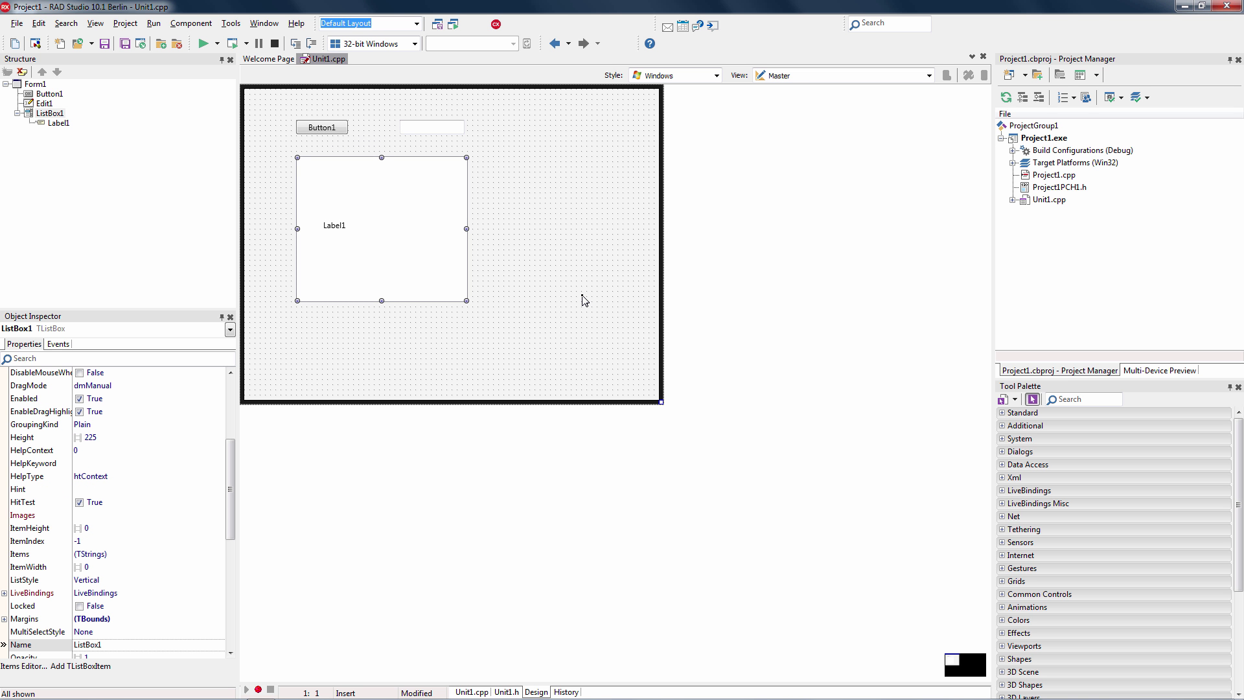
Caption Button1 'Click Me' and select the edit box and list box on the form
{"action": "left_click", "coordinate": [322, 127]}
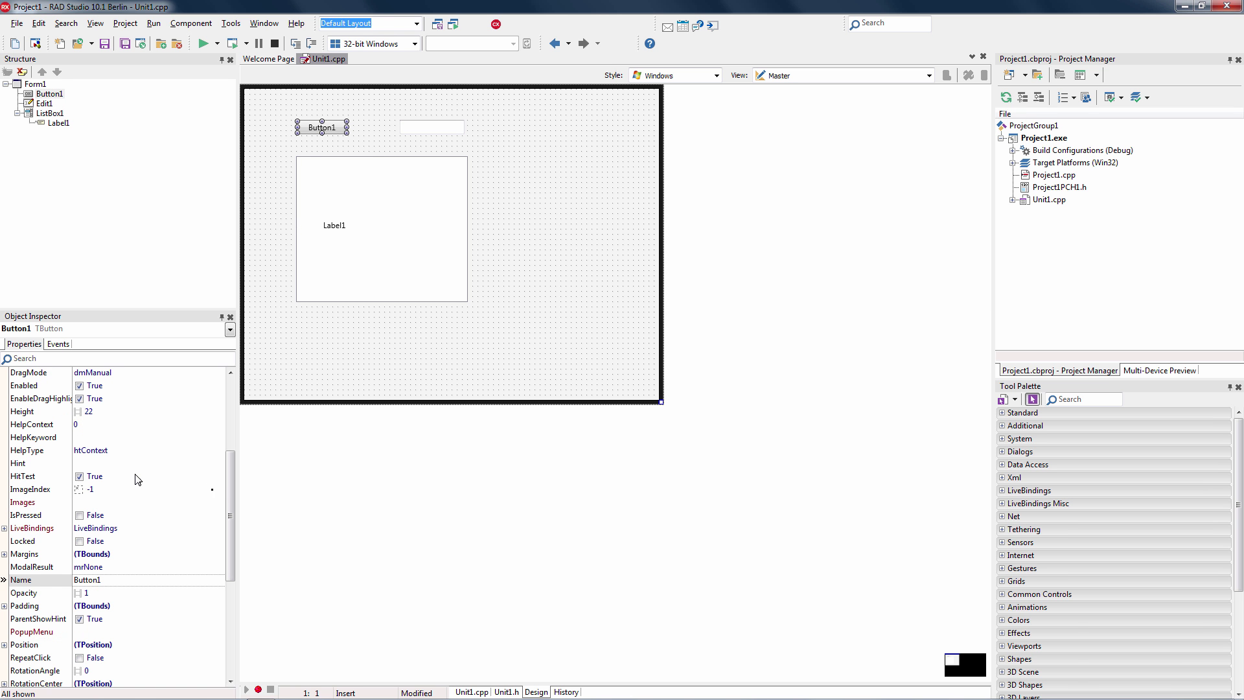
{"action": "left_click_drag", "start_coordinate": [230, 505], "coordinate": [231, 632]}
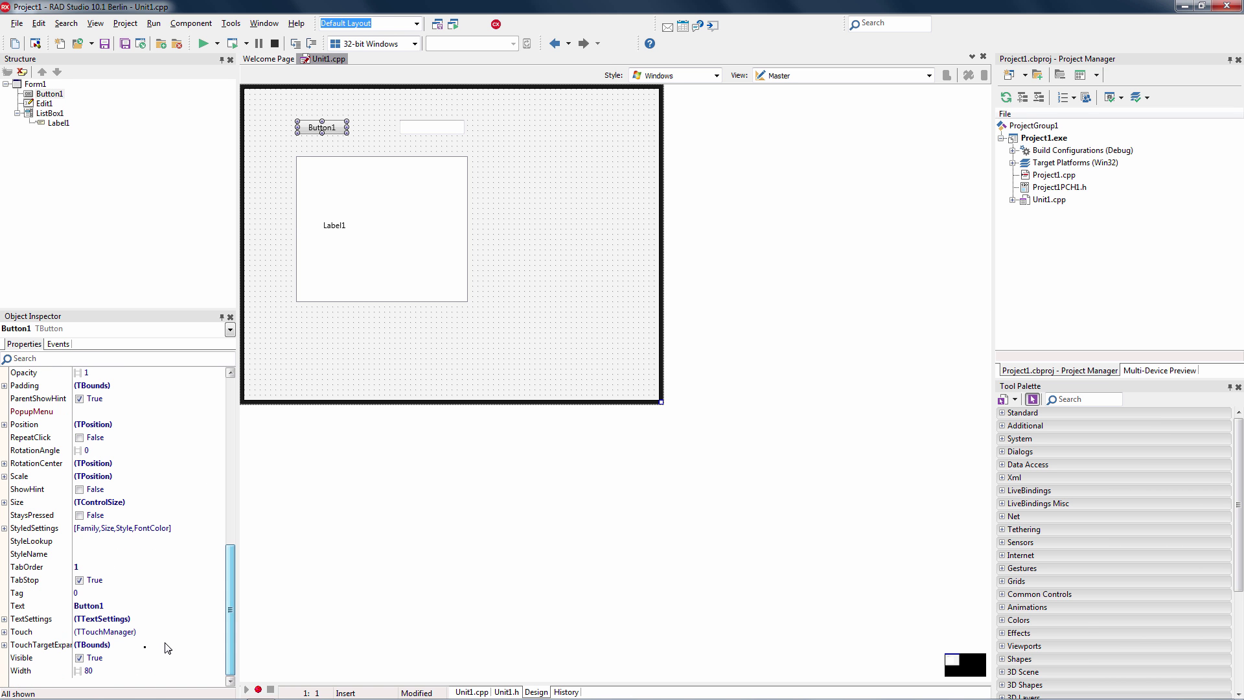
{"action": "left_click", "coordinate": [109, 605]}
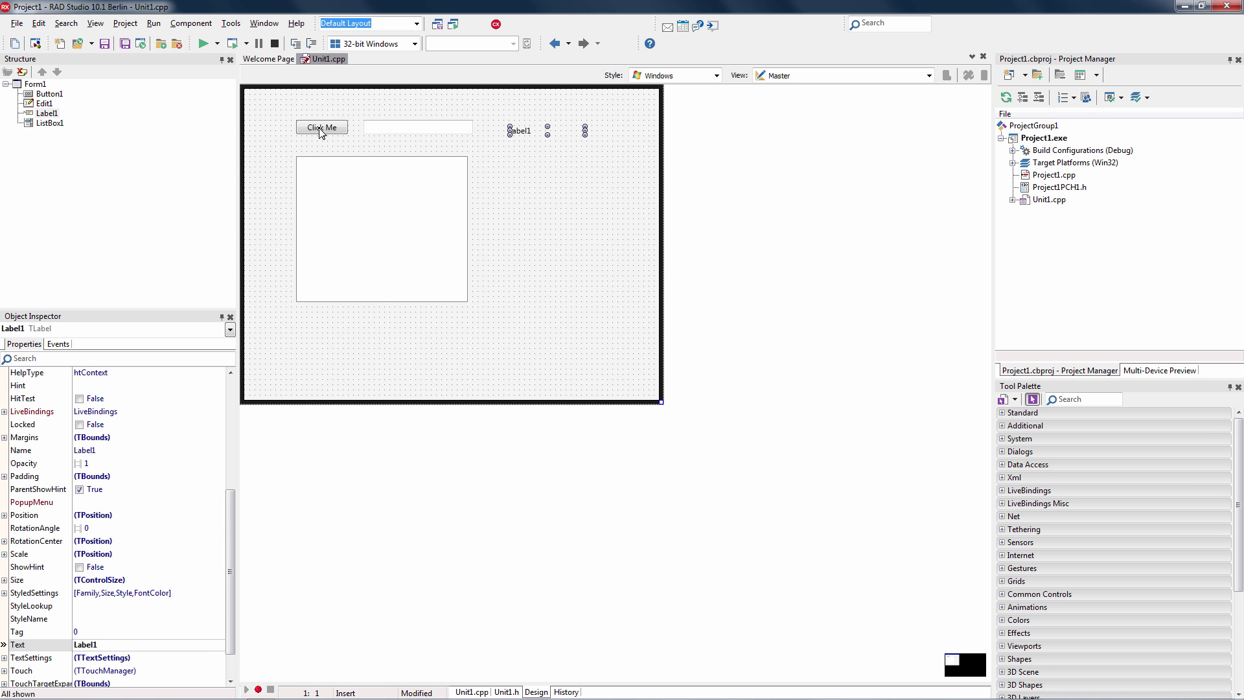
{"action": "left_click", "coordinate": [397, 130]}
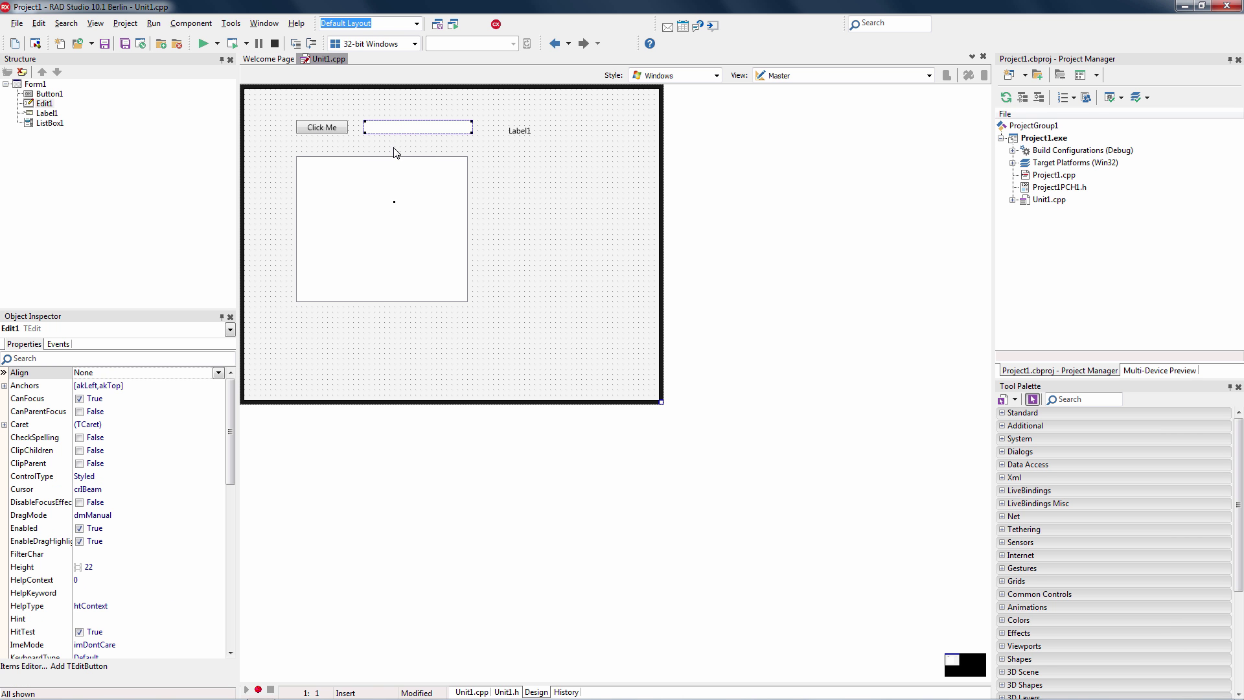
{"action": "left_click", "coordinate": [396, 207]}
Create an empty OnClick handler for Button1 from its Events tab
{"action": "left_click", "coordinate": [325, 129]}
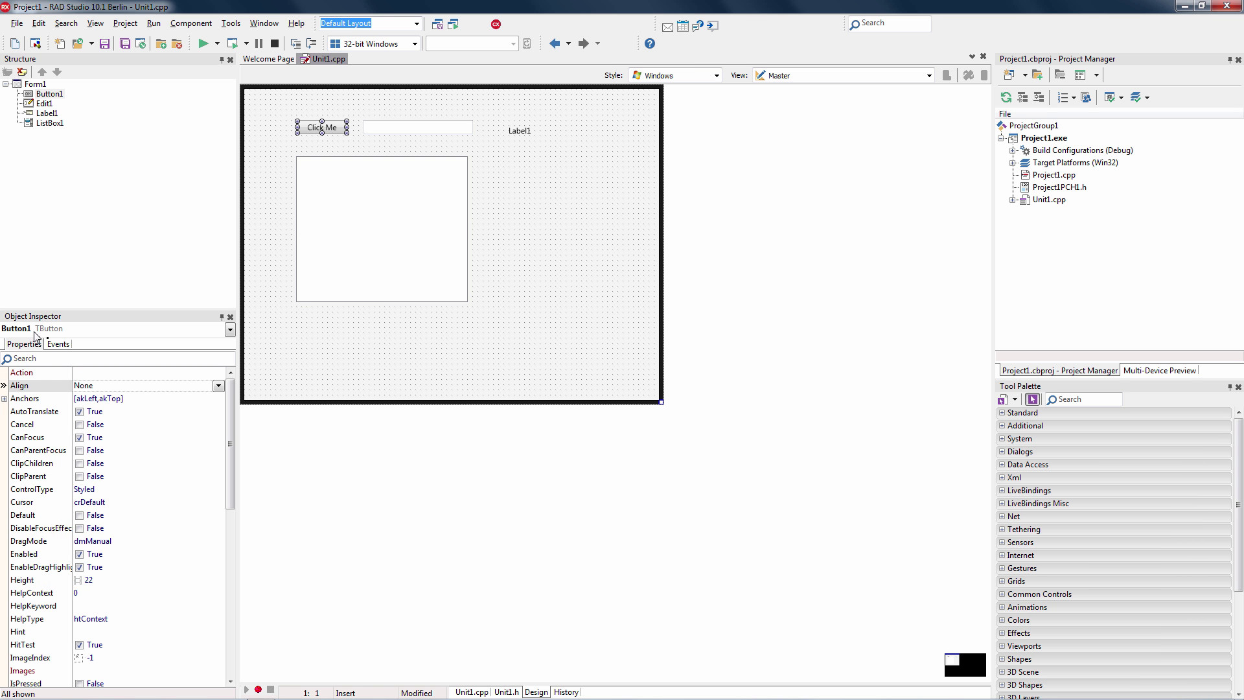
{"action": "left_click", "coordinate": [61, 346]}
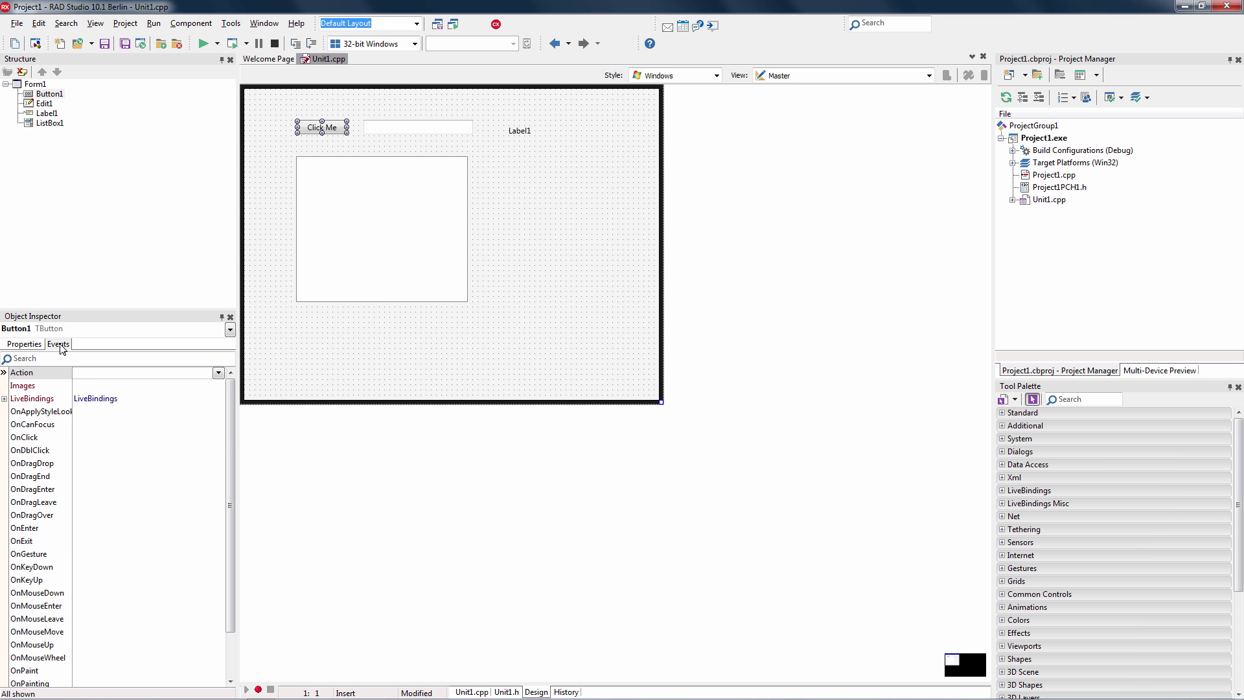
{"action": "left_click", "coordinate": [88, 440]}
{"action": "double_click", "coordinate": [88, 440]}
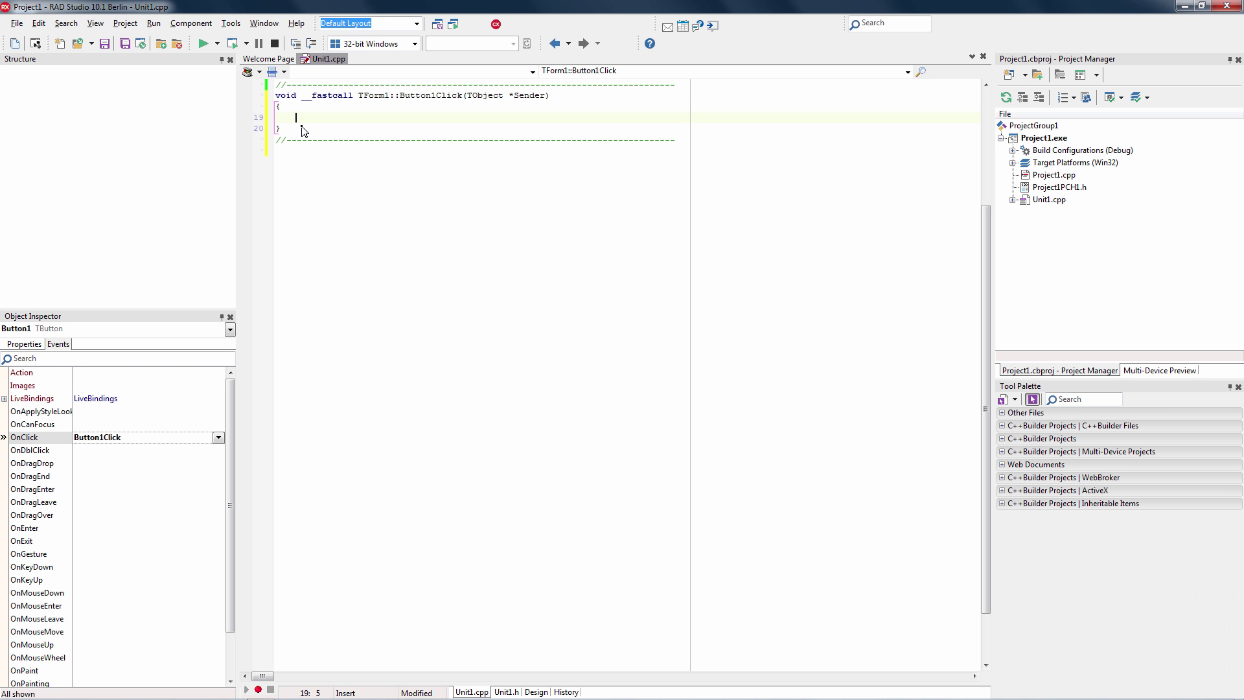
{"action": "type", "text": "ListBox1->Items->Add"}
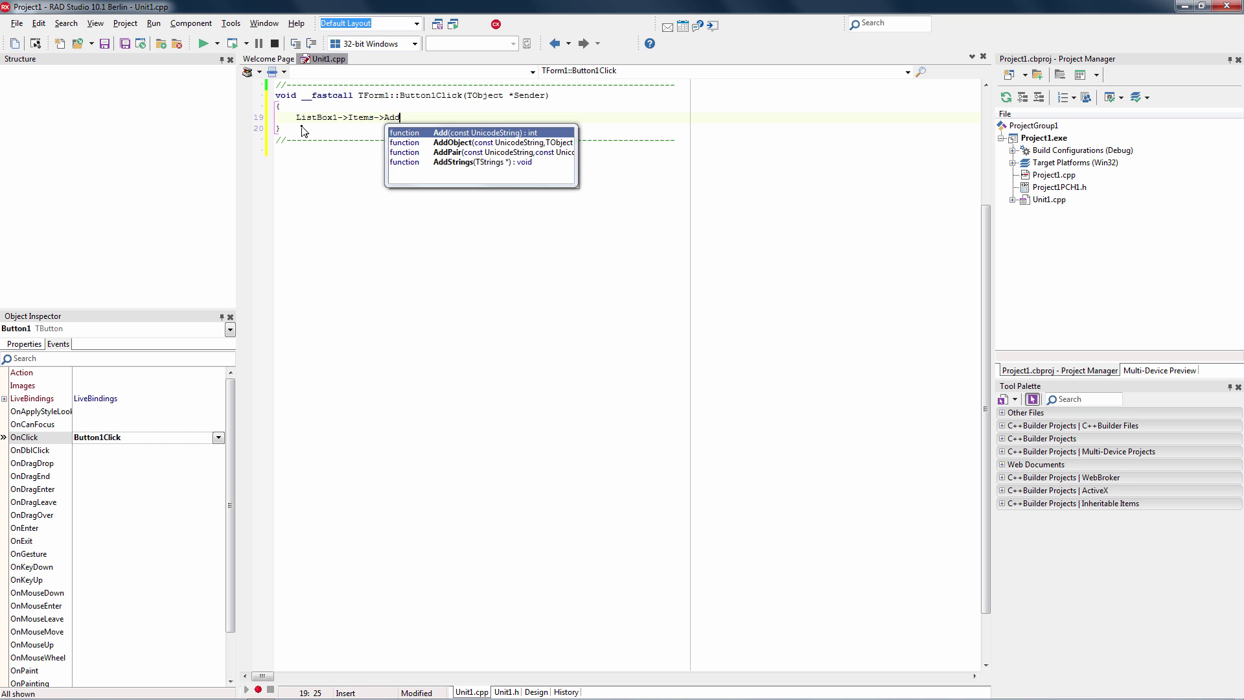
{"action": "type", "text": "(Edit"}
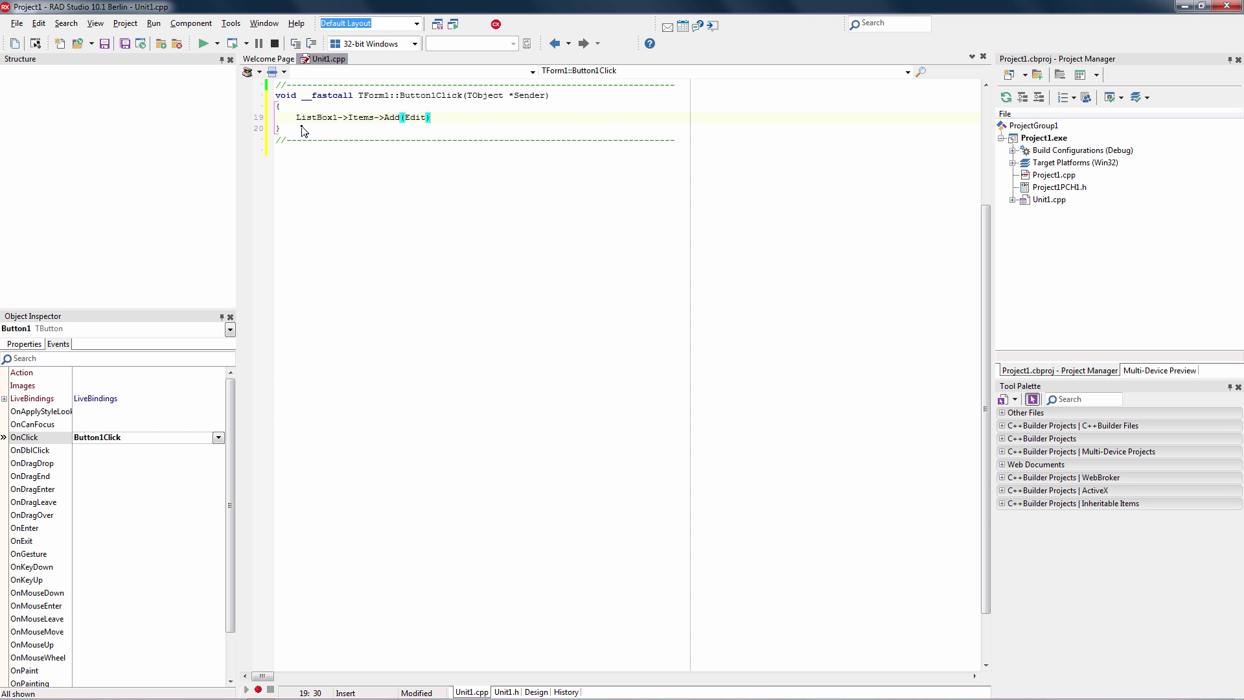
{"action": "type", "text": "1->Text"}
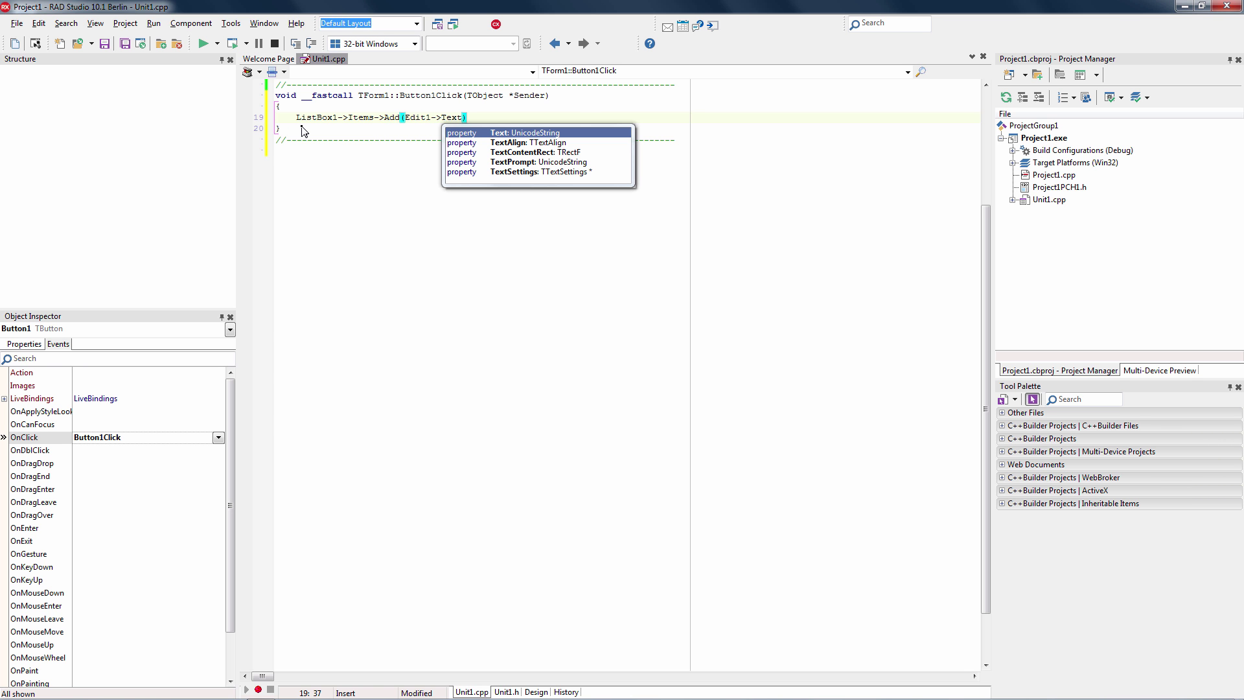
{"action": "type", "text": ")"}
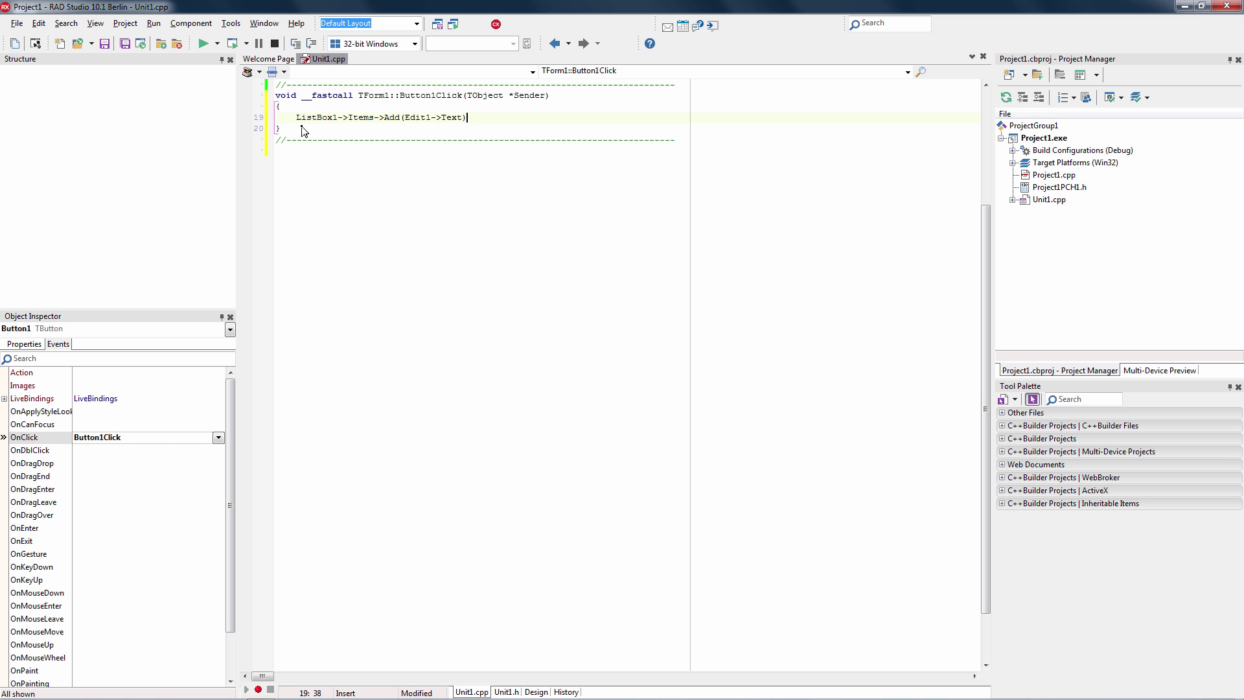
{"action": "type", "text": ";"}
Finish the Button1Click code copying Edit1->Text into ListBox1 and Label1, then return to the designer
{"action": "key", "text": "Return"}
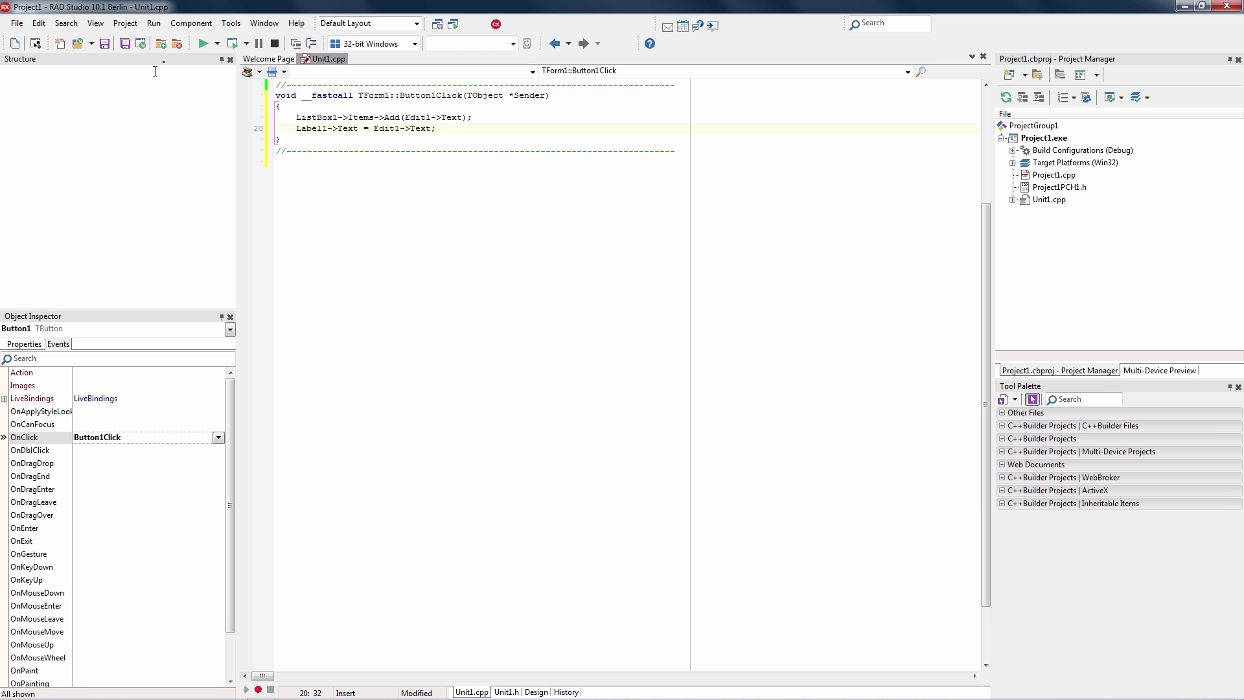
{"action": "key", "text": "F12"}
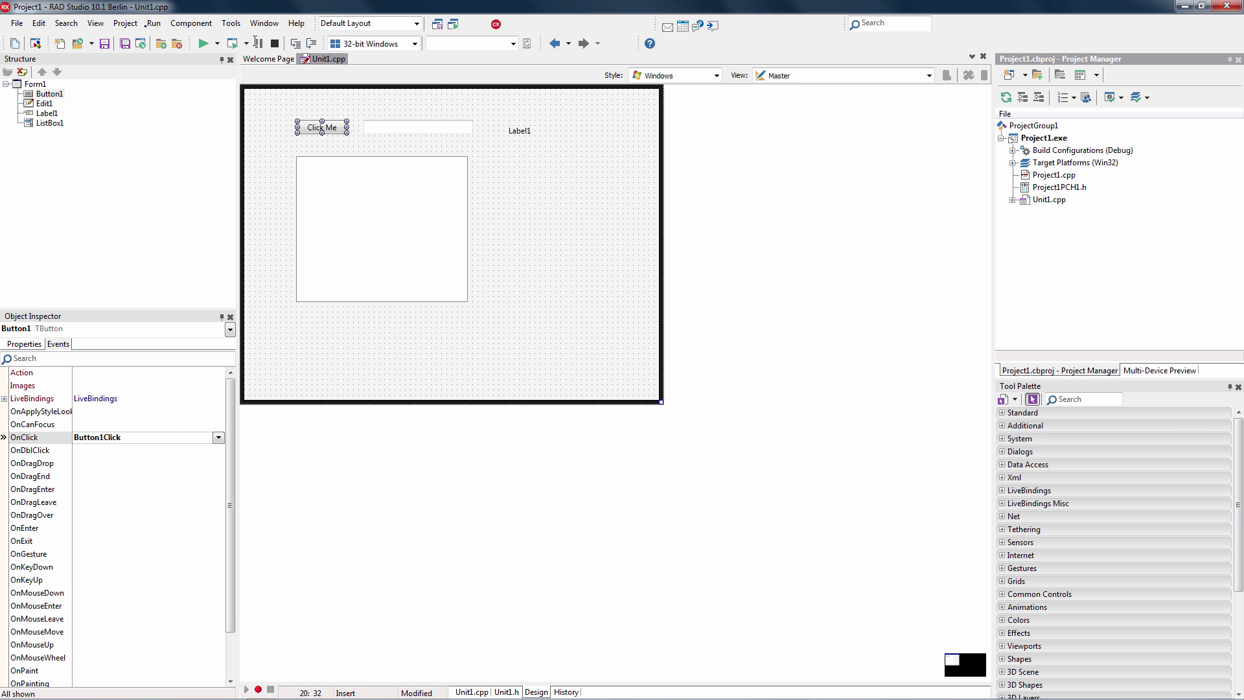
Run the app, echo 'Hello World' into the list and label, and close the app
{"action": "left_click", "coordinate": [203, 44]}
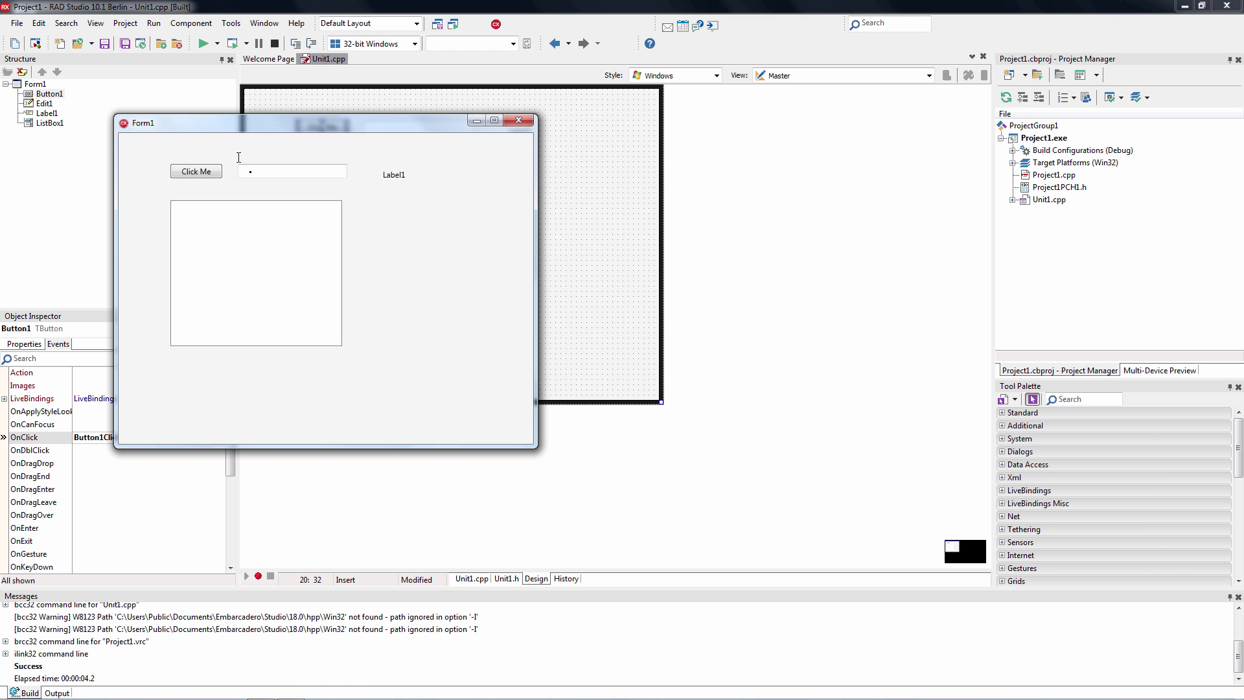
{"action": "left_click", "coordinate": [252, 172]}
{"action": "type", "text": "Hello World"}
{"action": "left_click", "coordinate": [199, 175]}
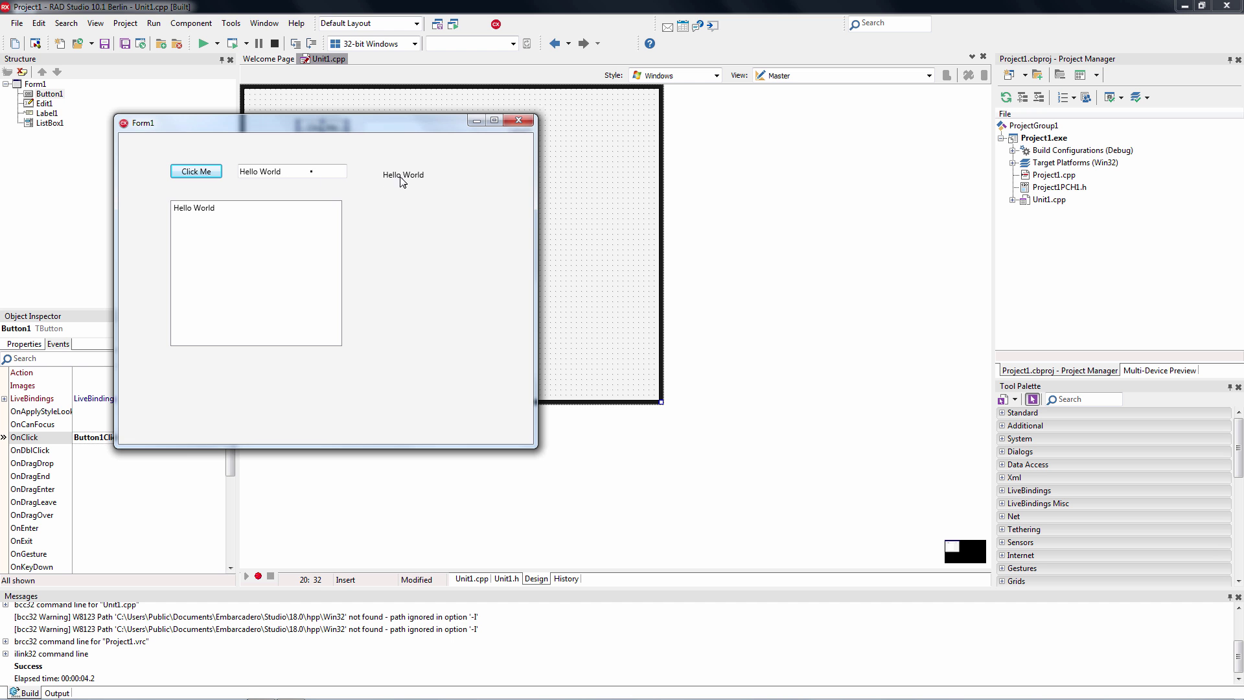
{"action": "left_click", "coordinate": [518, 121]}
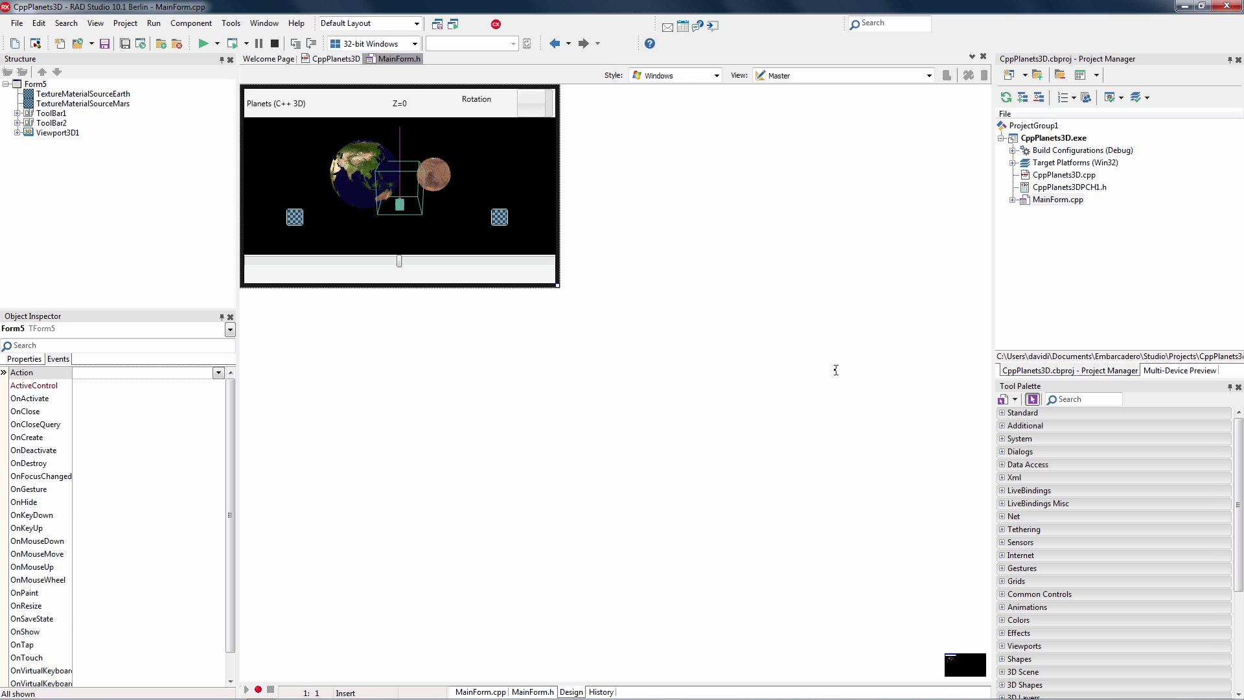
Select SphereEarth and SphereMars, then follow Mars's MaterialSource to TextureMaterialSourceEarth
{"action": "left_click", "coordinate": [358, 167]}
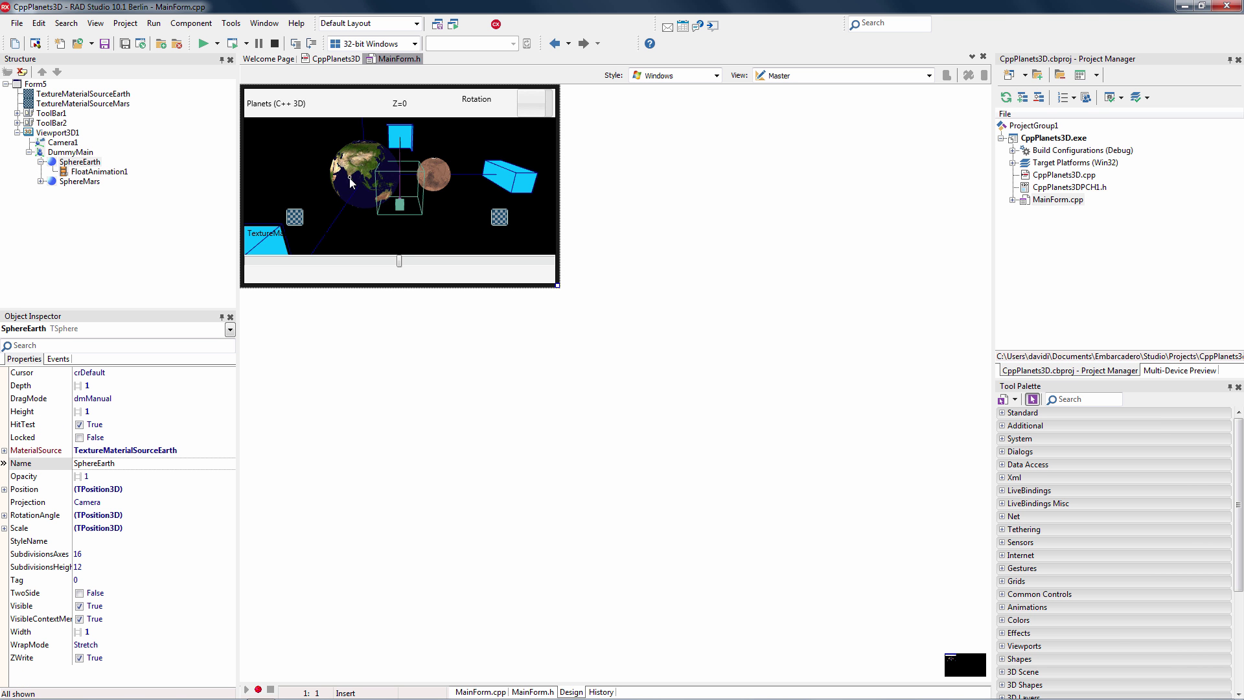
{"action": "left_click", "coordinate": [437, 175]}
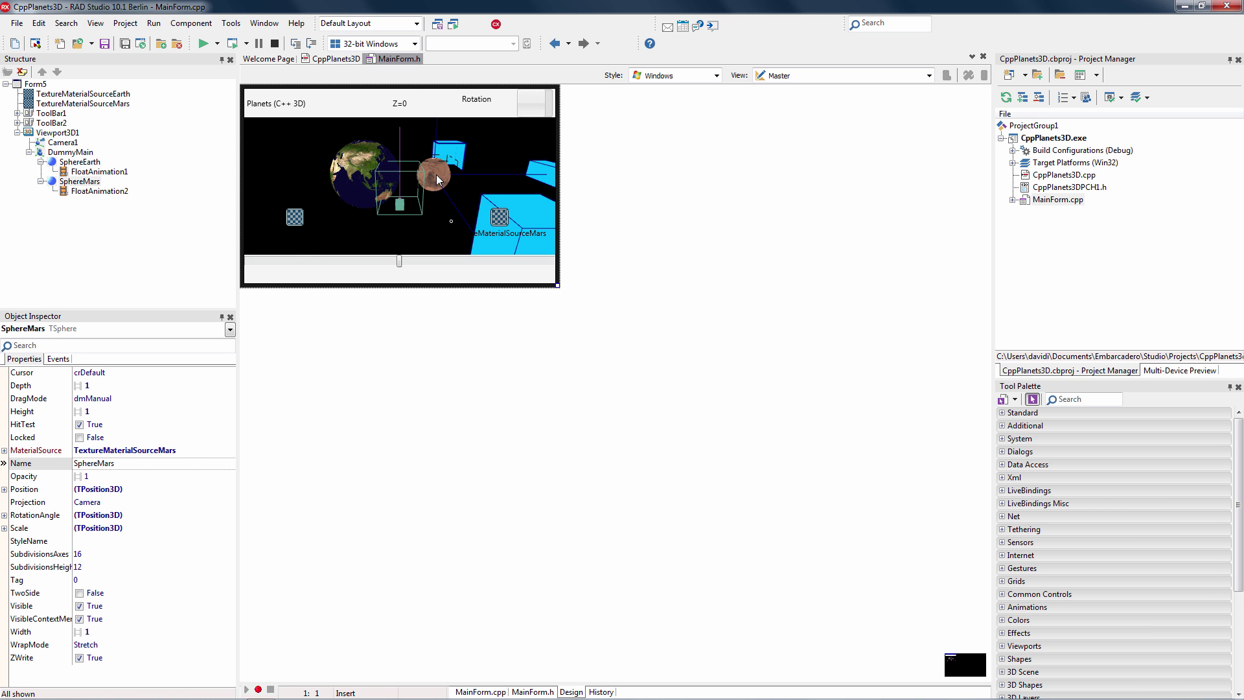
{"action": "left_click", "coordinate": [122, 451]}
{"action": "double_click", "coordinate": [122, 452], "text": "ctrl"}
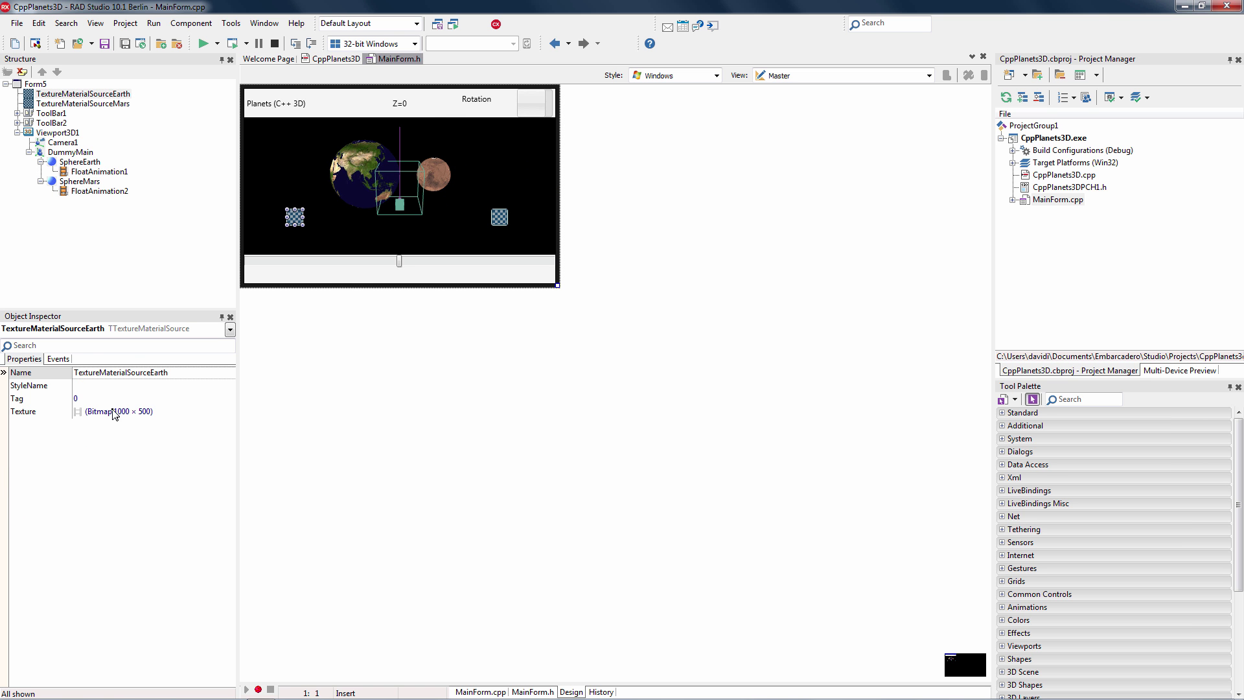
Inspect SphereMars, SphereEarth, DummyMain, Camera1, Viewport3D1, ZAxisLabel and TrackBar1 in turn
{"action": "left_click", "coordinate": [80, 181]}
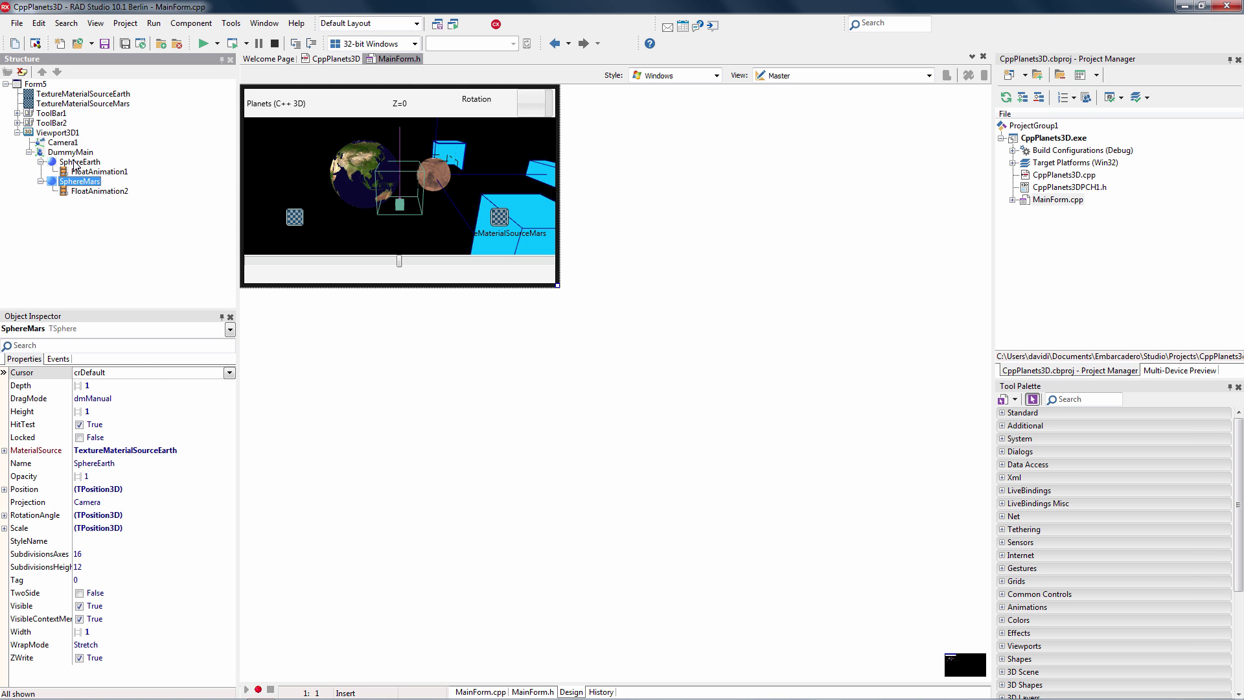
{"action": "left_click", "coordinate": [75, 162]}
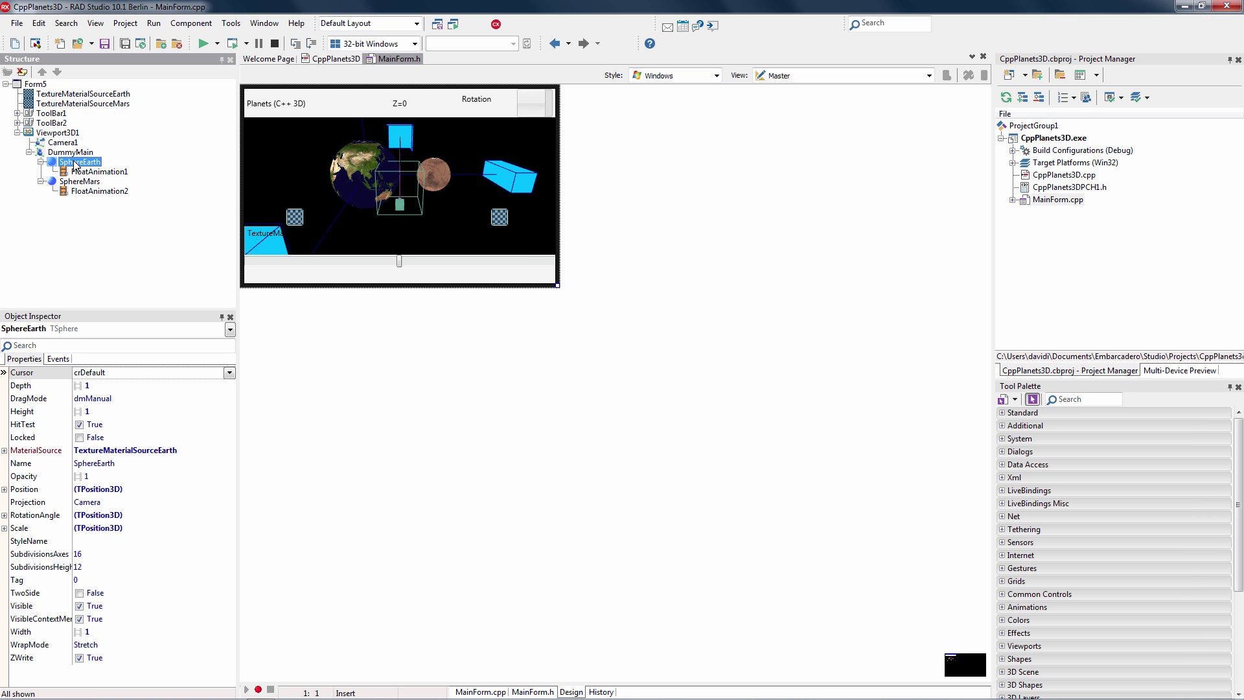
{"action": "left_click", "coordinate": [71, 152]}
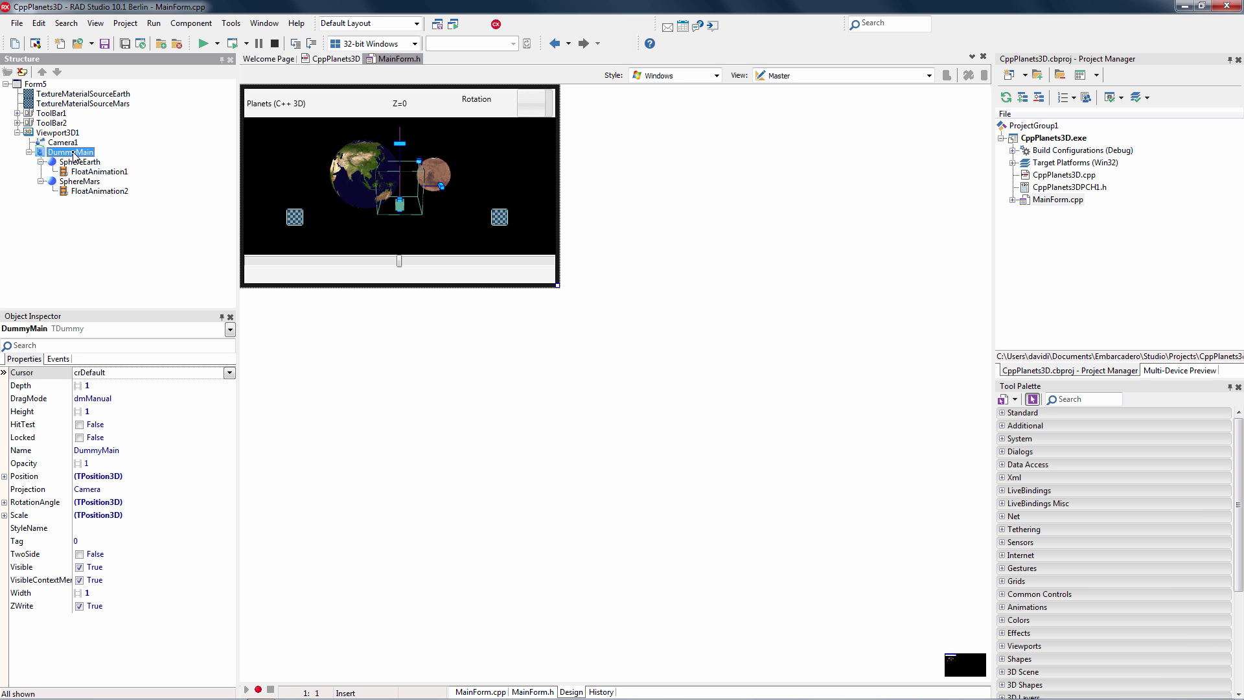
{"action": "left_click", "coordinate": [64, 143]}
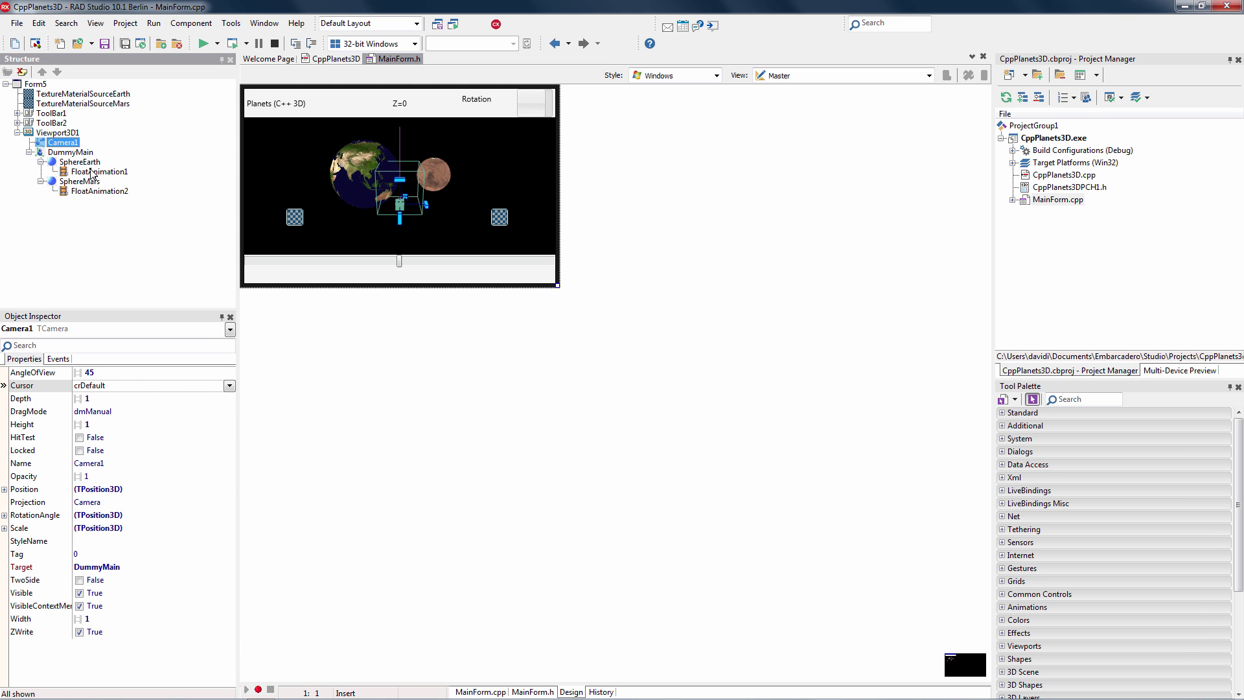
{"action": "left_click", "coordinate": [64, 135]}
{"action": "left_click", "coordinate": [61, 133]}
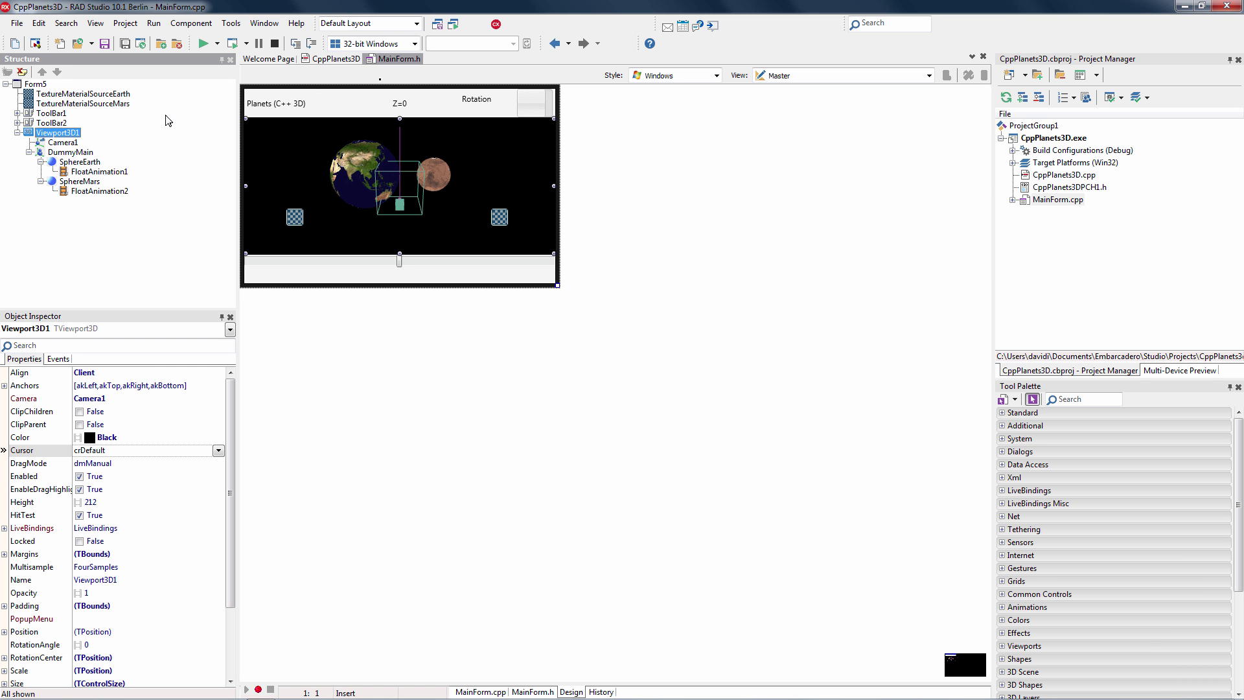
{"action": "left_click", "coordinate": [531, 107]}
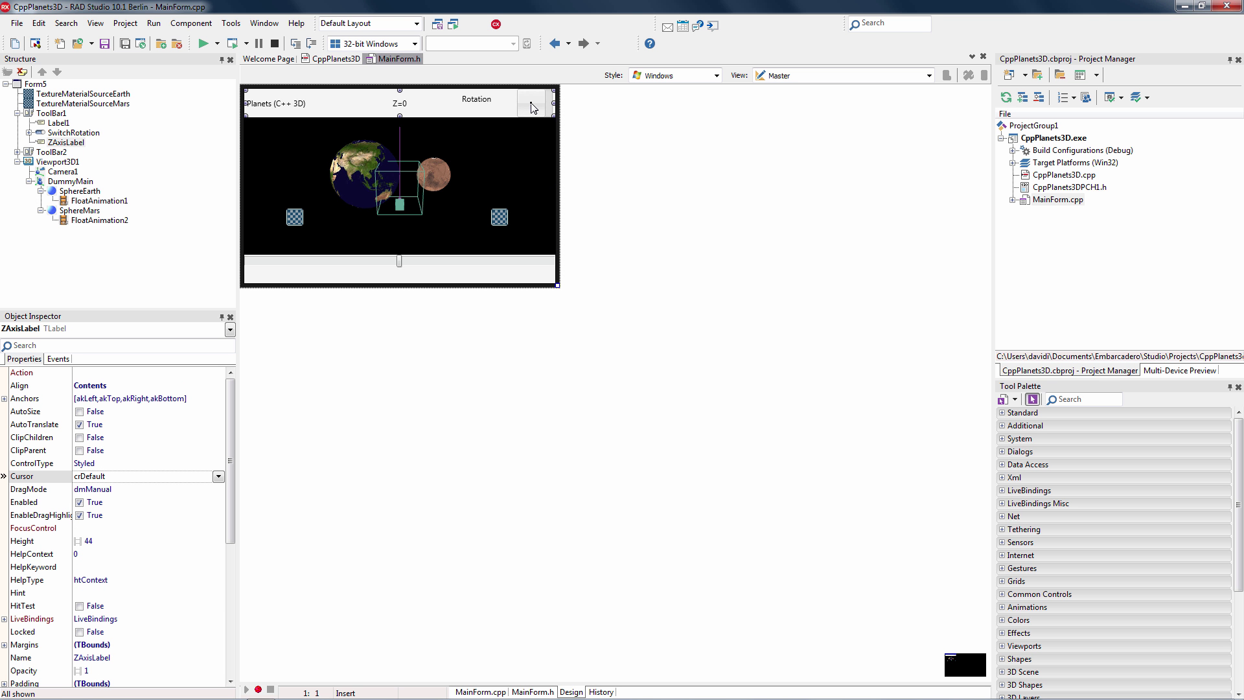
{"action": "left_click", "coordinate": [442, 265]}
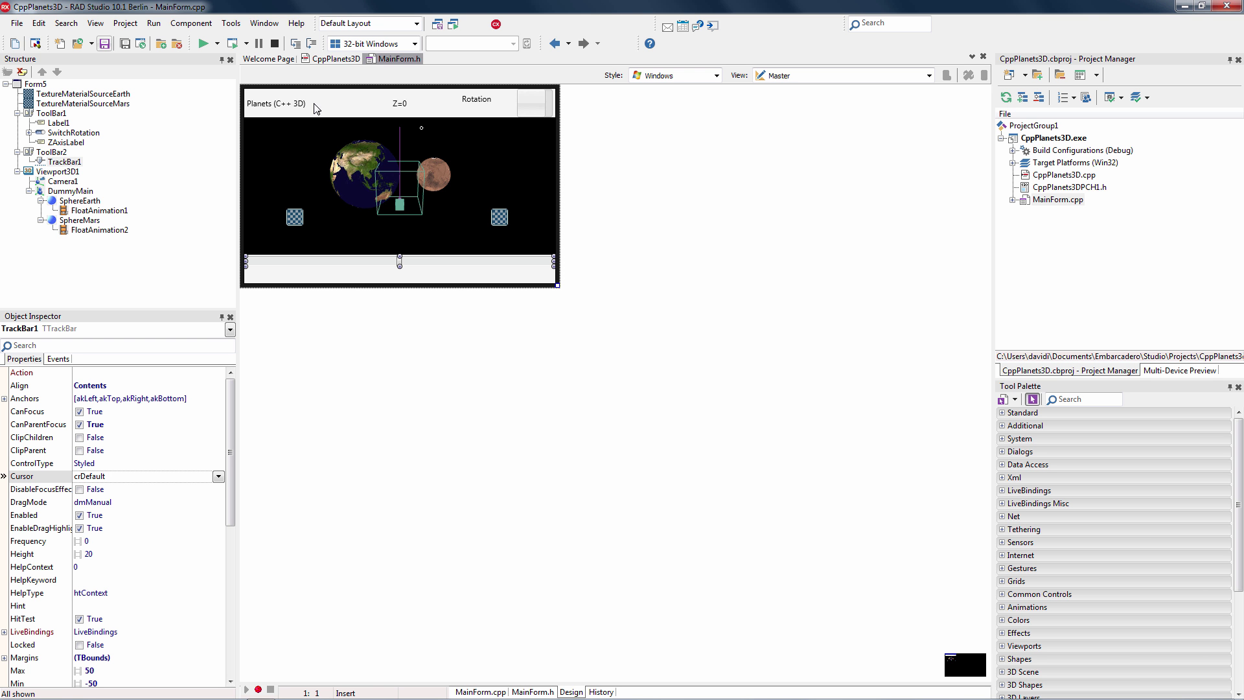
Switch to MainForm.cpp to view the rotation switch and track bar handlers
{"action": "key", "text": "F12"}
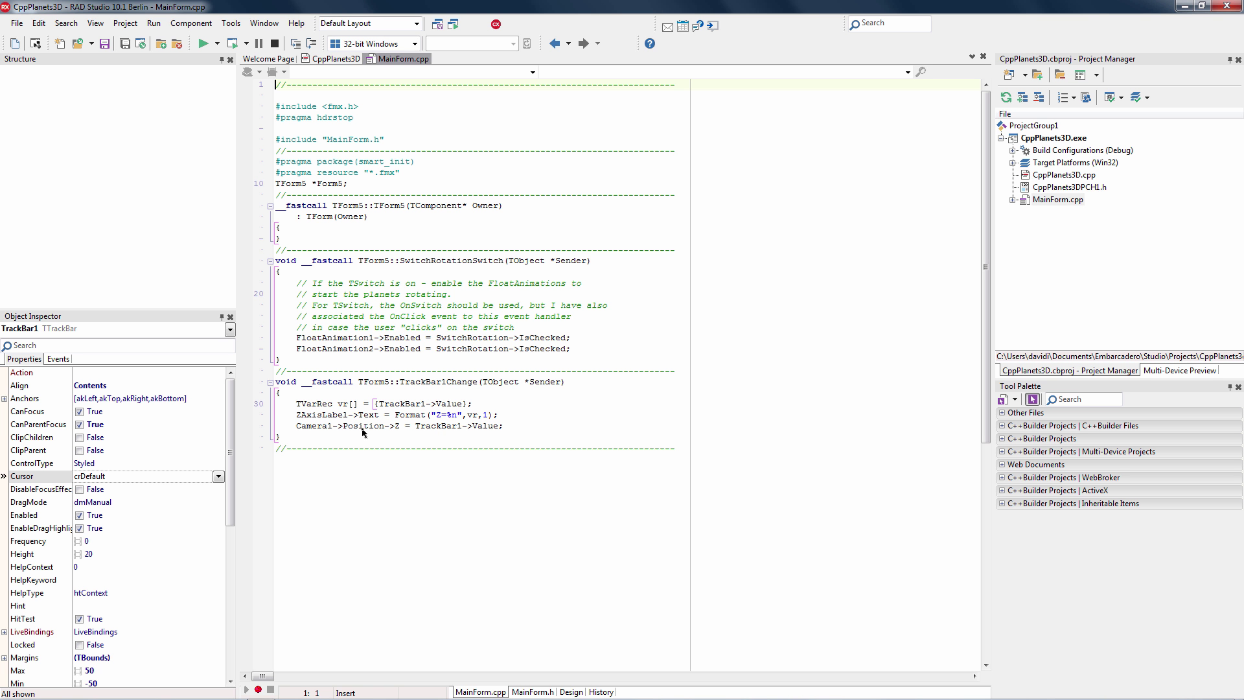
Back in the designer, inspect the FloatAnimation1 and FloatAnimation2 rotation animations
{"action": "key", "text": "F12"}
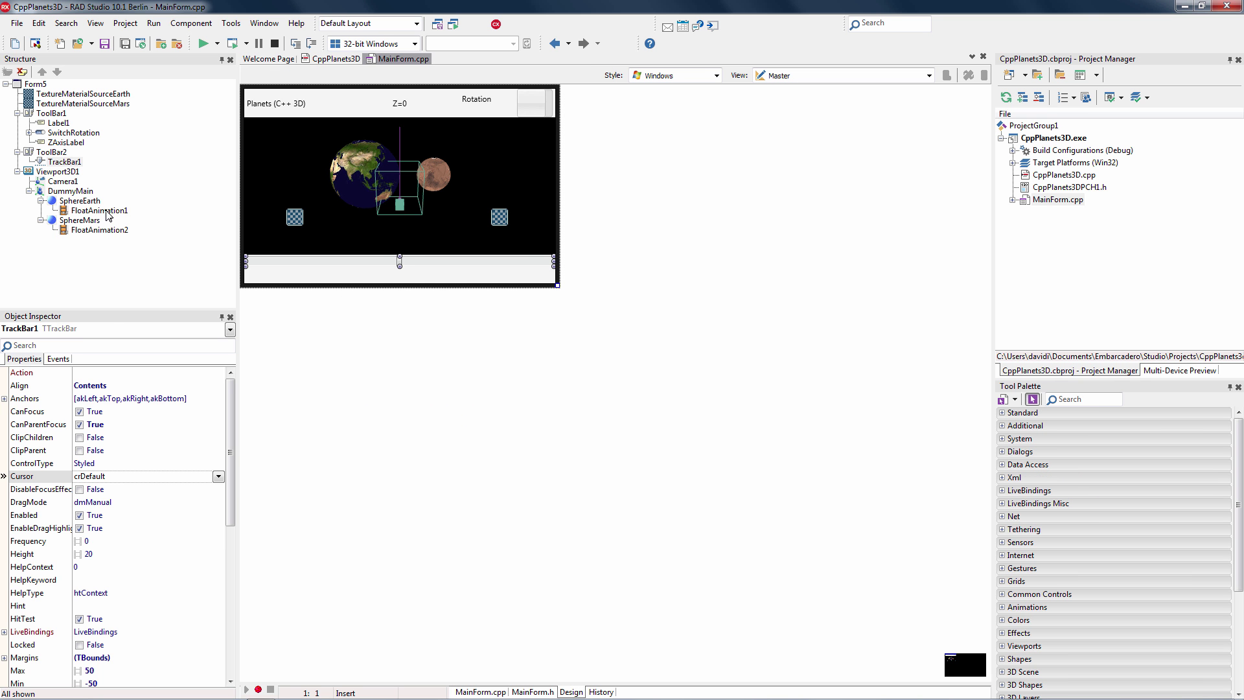
{"action": "left_click", "coordinate": [106, 211]}
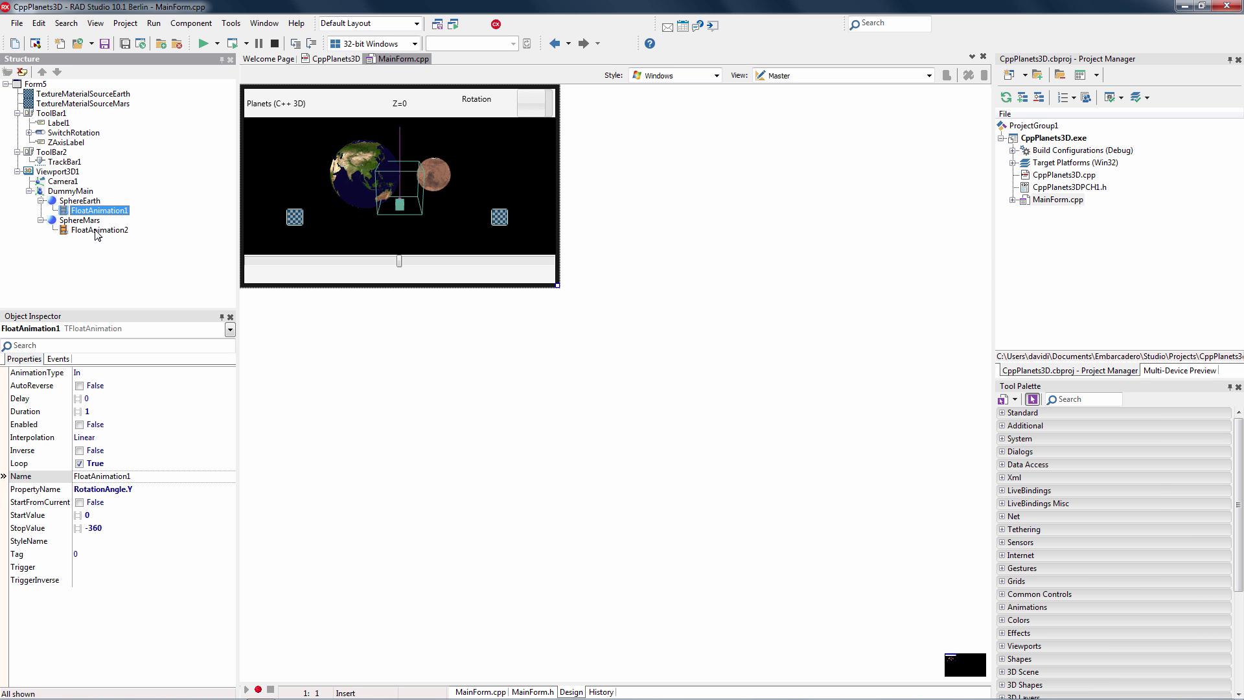
{"action": "left_click", "coordinate": [96, 232]}
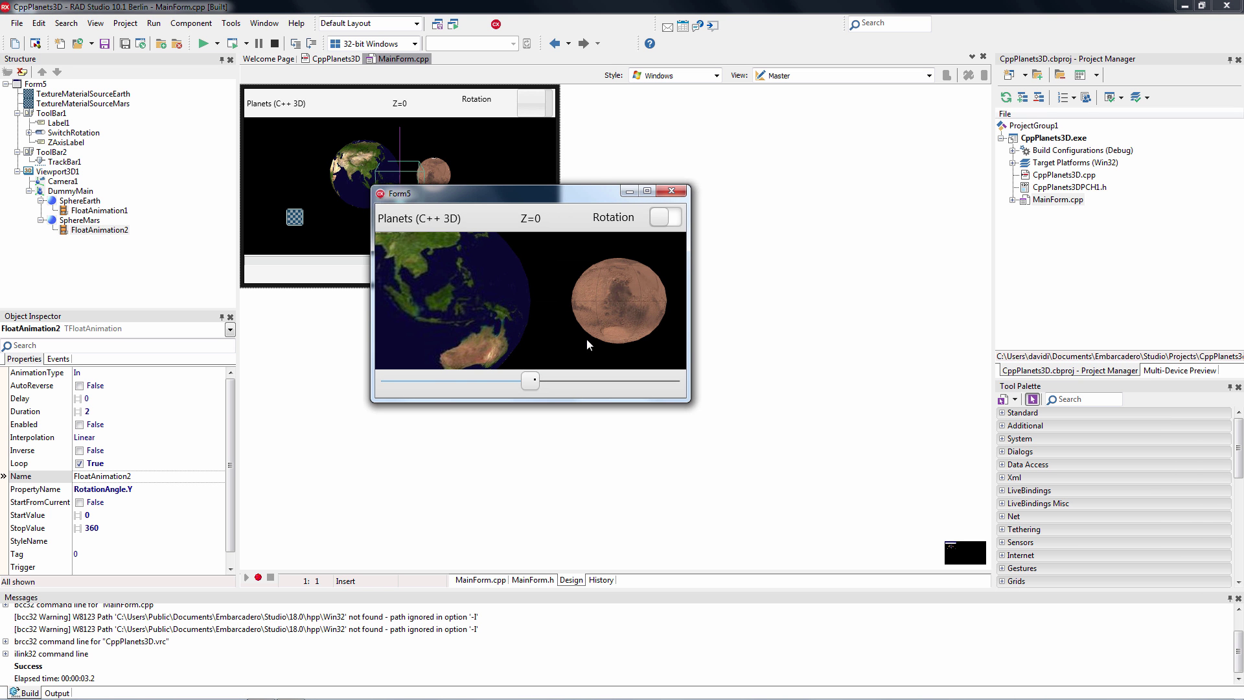
Slide the Z track bar back and forth, turn Rotation on, then close the planets app
{"action": "left_click_drag", "start_coordinate": [519, 385], "coordinate": [473, 381]}
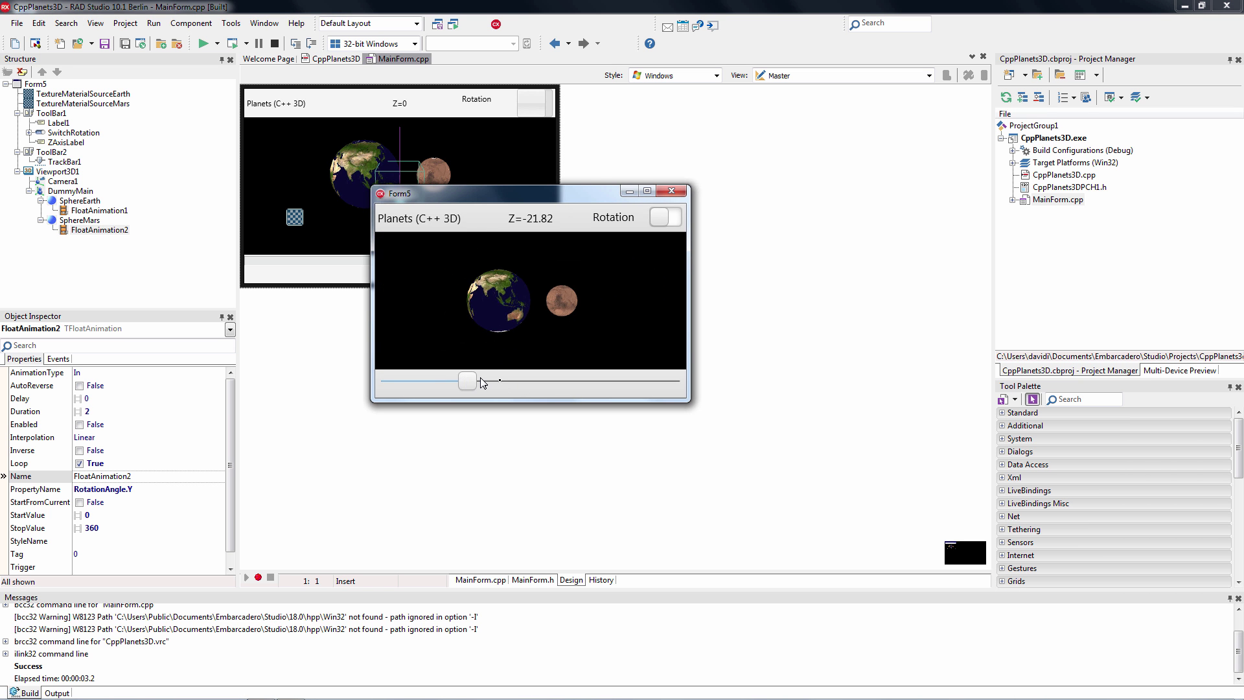
{"action": "mouse_move", "coordinate": [498, 384]}
{"action": "left_mouse_down"}
{"action": "mouse_move", "coordinate": [649, 389]}
{"action": "mouse_move", "coordinate": [418, 381]}
{"action": "left_mouse_up"}
{"action": "left_click", "coordinate": [678, 220]}
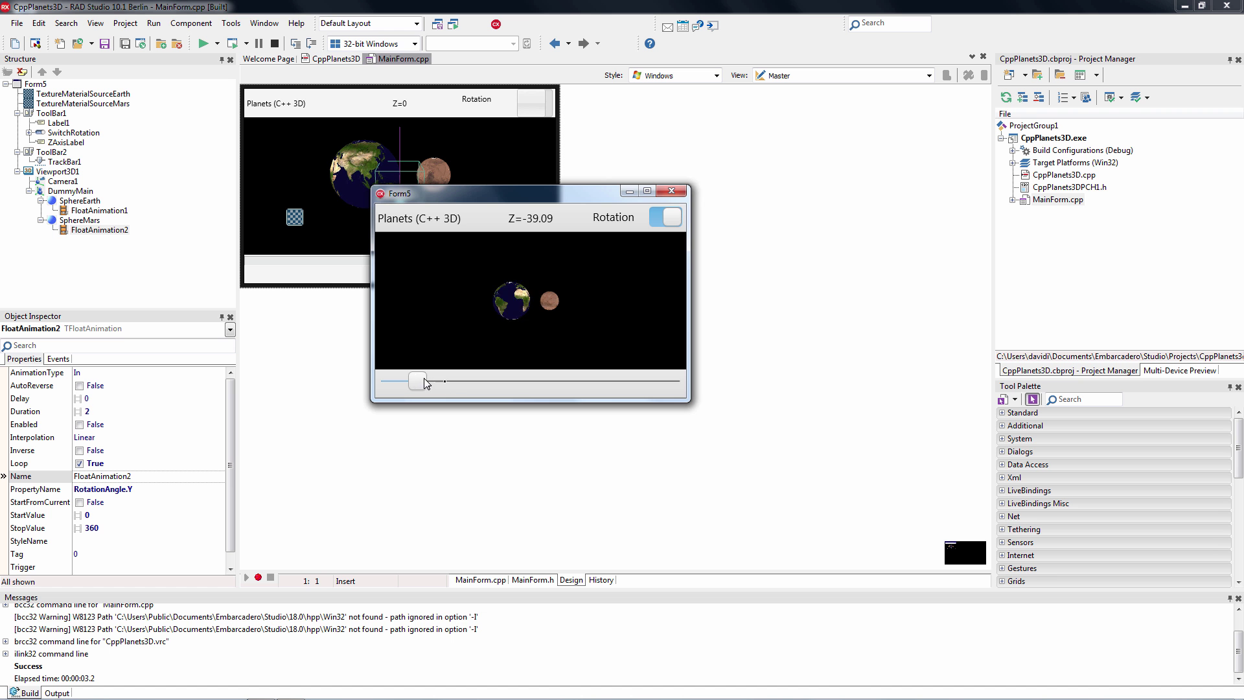
{"action": "left_click_drag", "start_coordinate": [420, 382], "coordinate": [612, 389]}
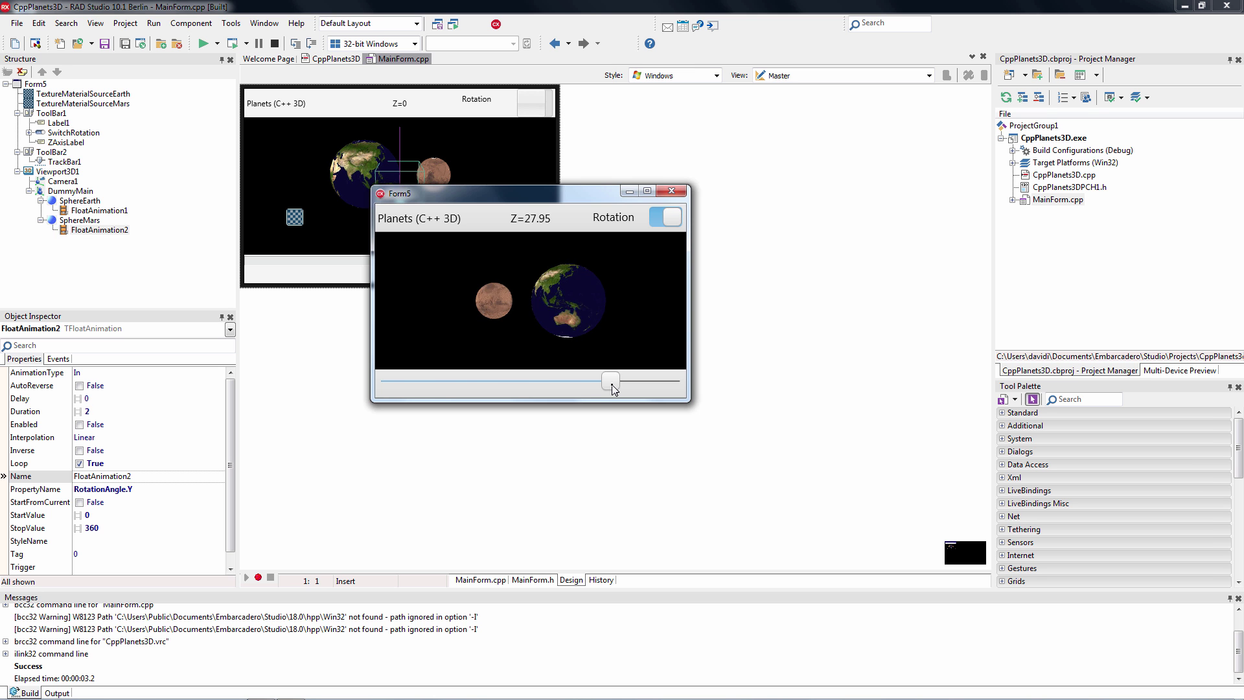
{"action": "left_click_drag", "start_coordinate": [613, 389], "coordinate": [476, 386]}
{"action": "left_click", "coordinate": [671, 191]}
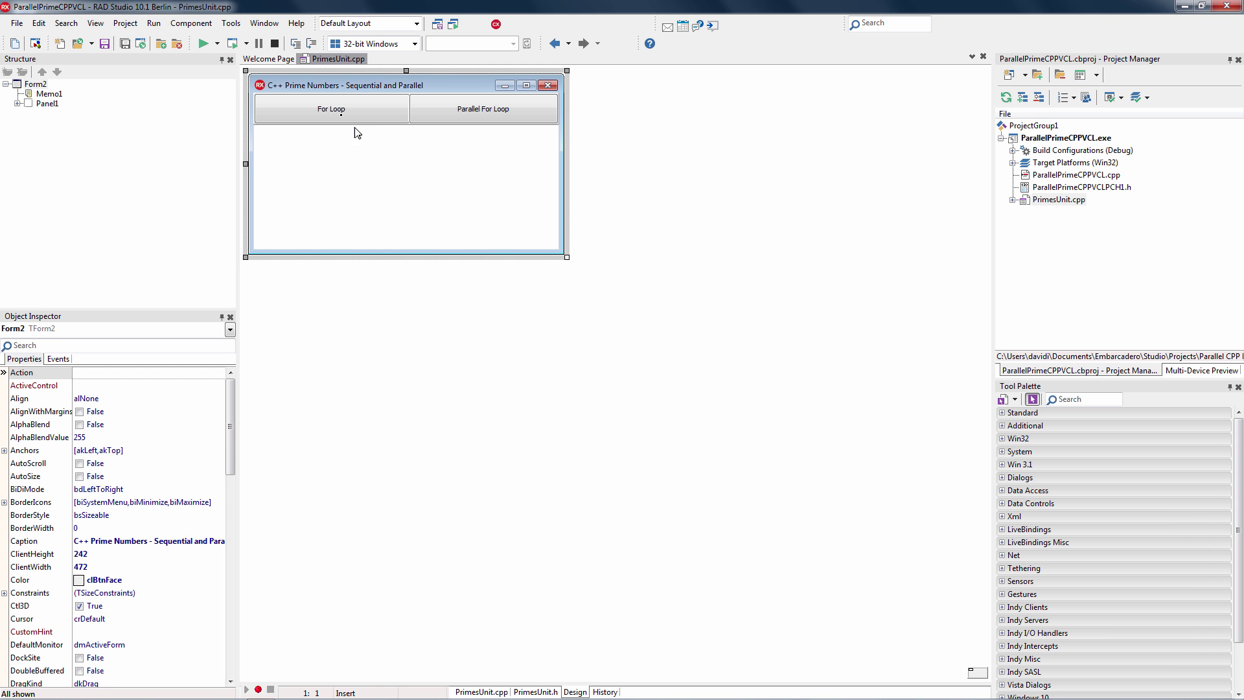
Inspect the For Loop and Parallel For Loop buttons, then open Button1Click in PrimesUnit.cpp
{"action": "left_click", "coordinate": [341, 113]}
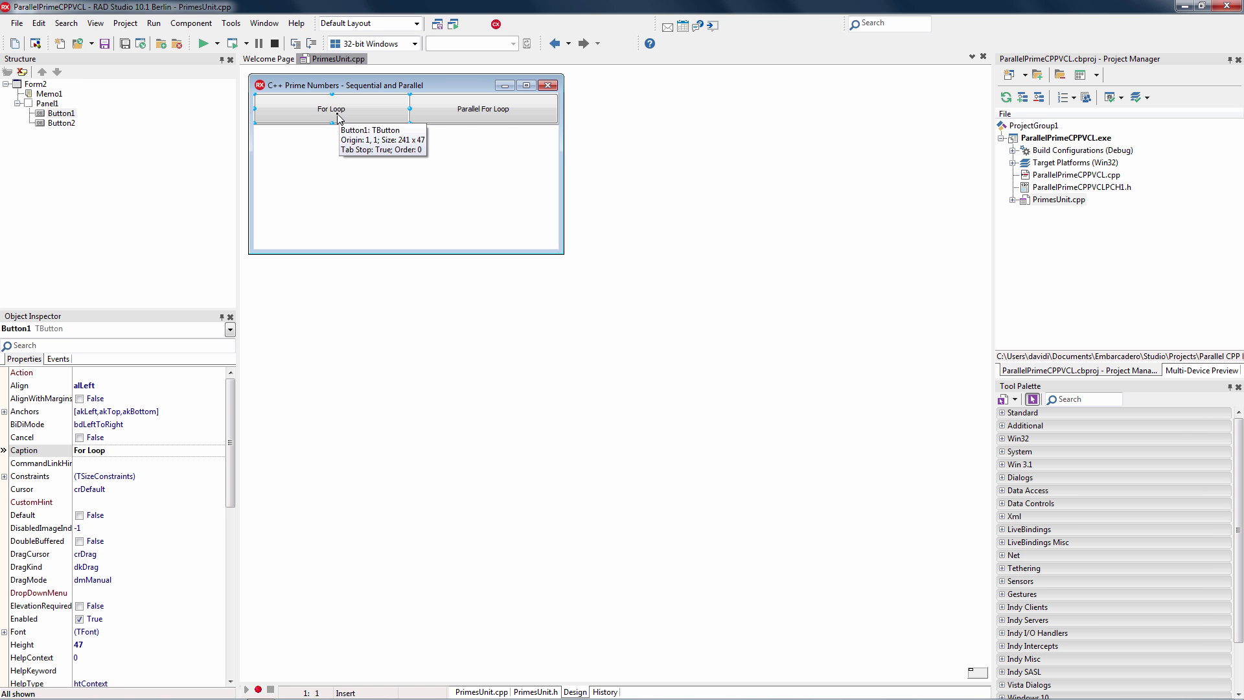
{"action": "left_click", "coordinate": [483, 111]}
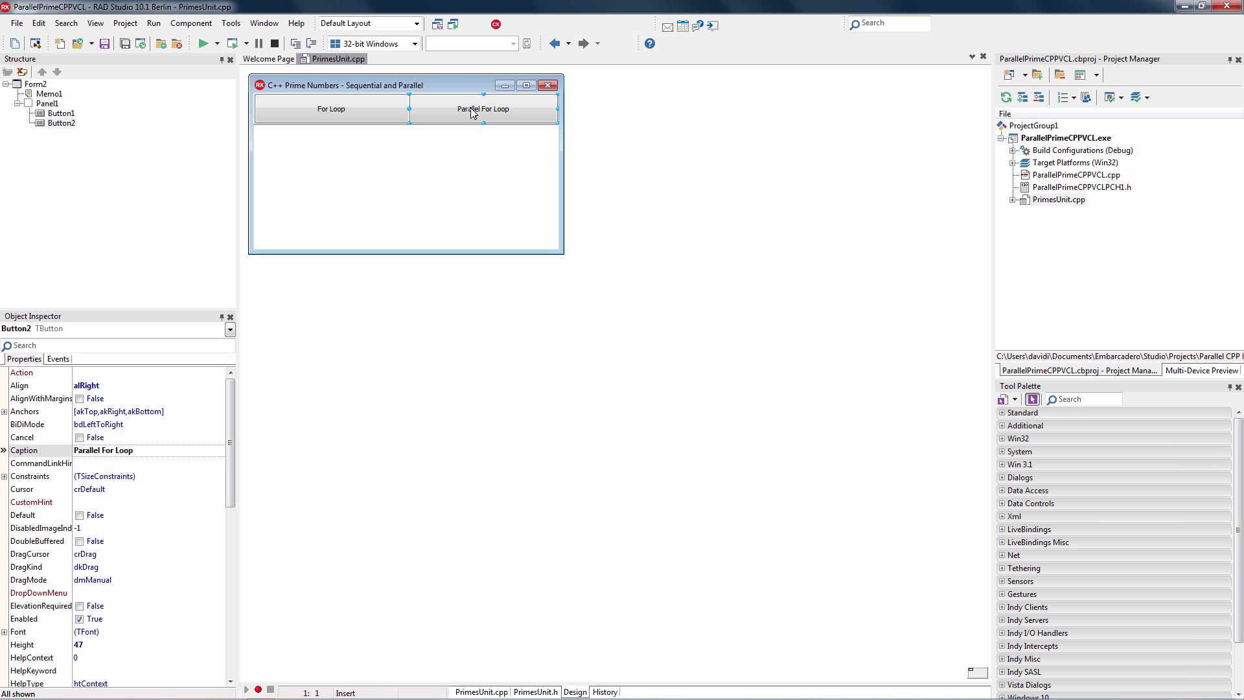
{"action": "mouse_move", "coordinate": [483, 110]}
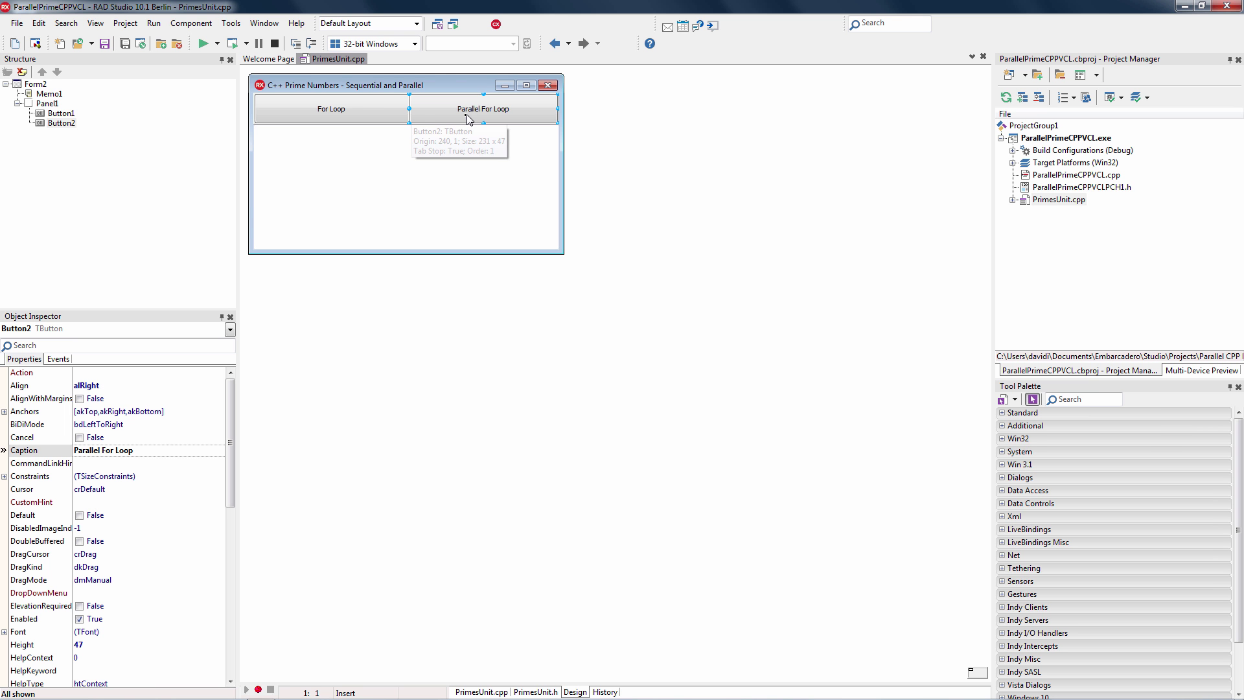
{"action": "double_click", "coordinate": [320, 110]}
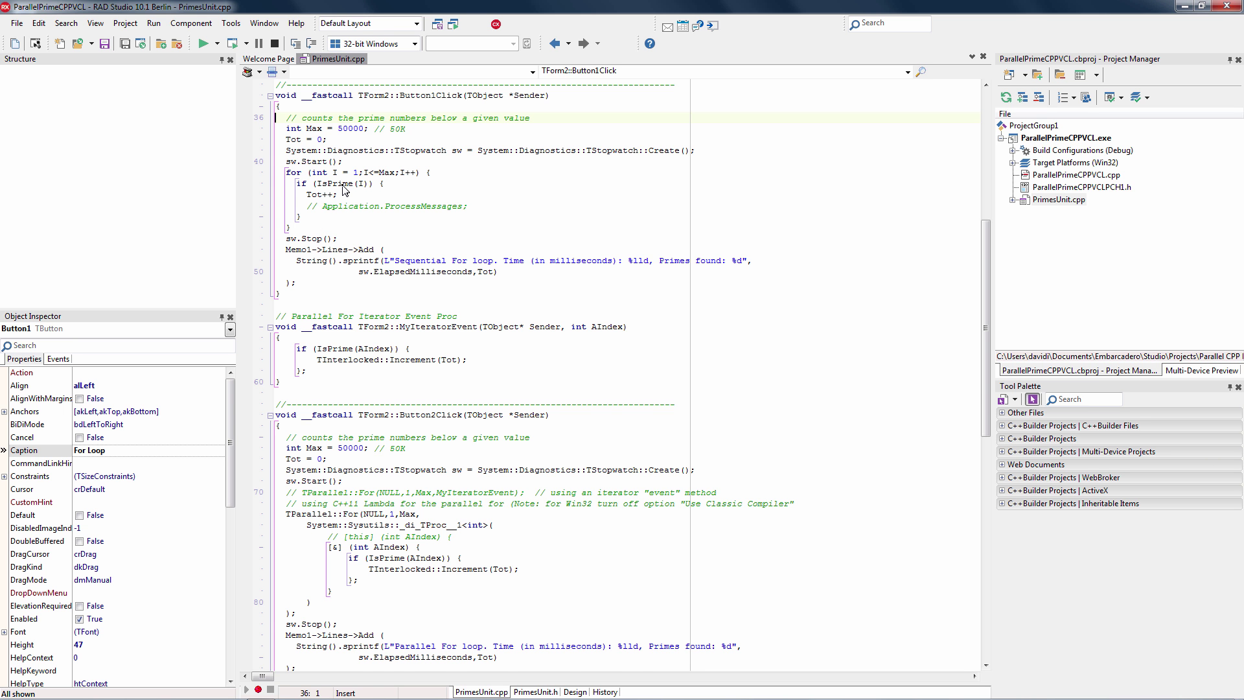
{"action": "scroll", "coordinate": [345, 185], "scroll_direction": "up", "scroll_amount": 6}
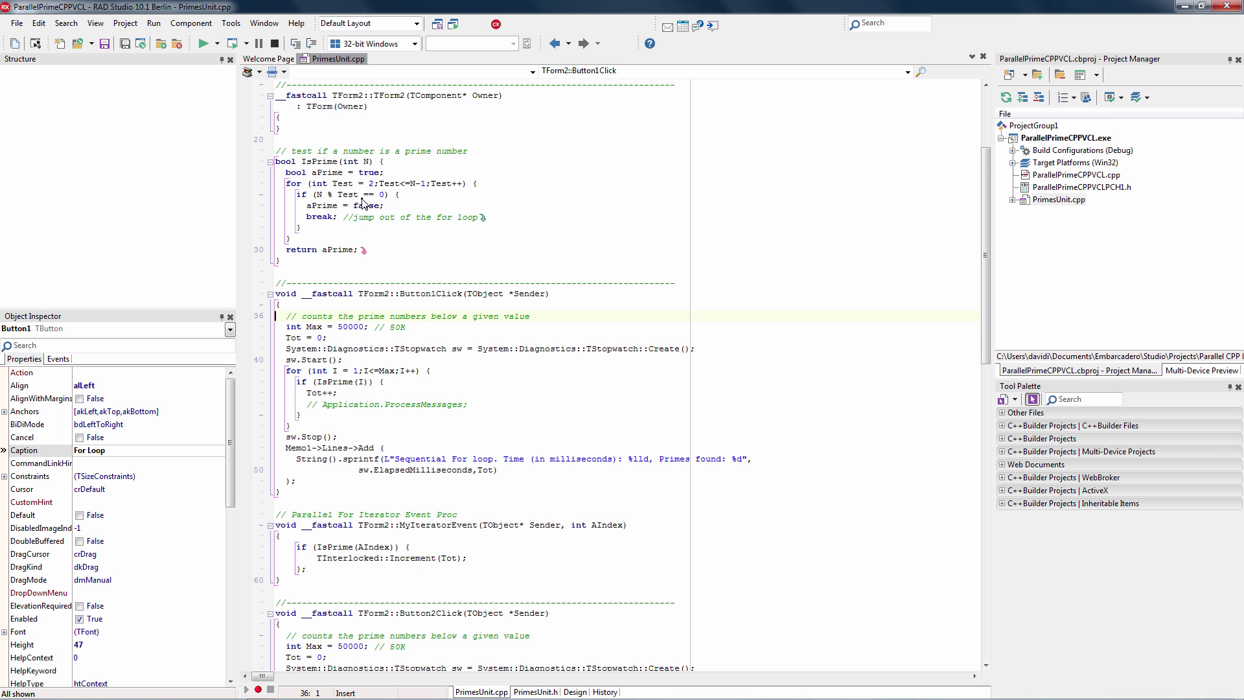
{"action": "scroll", "coordinate": [363, 201], "scroll_direction": "down", "scroll_amount": 3}
{"action": "scroll", "coordinate": [363, 201], "scroll_direction": "down", "scroll_amount": 1}
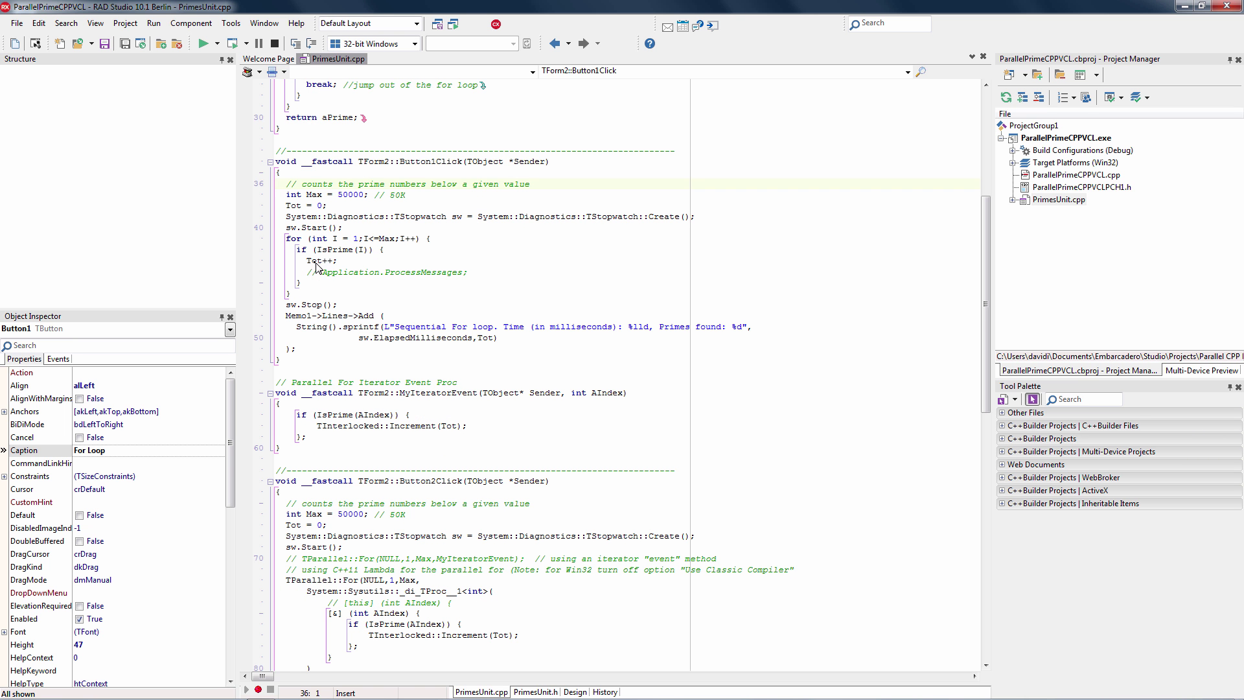
Return to the form and open the Parallel For Loop button's Button2Click handler
{"action": "key", "text": "F12"}
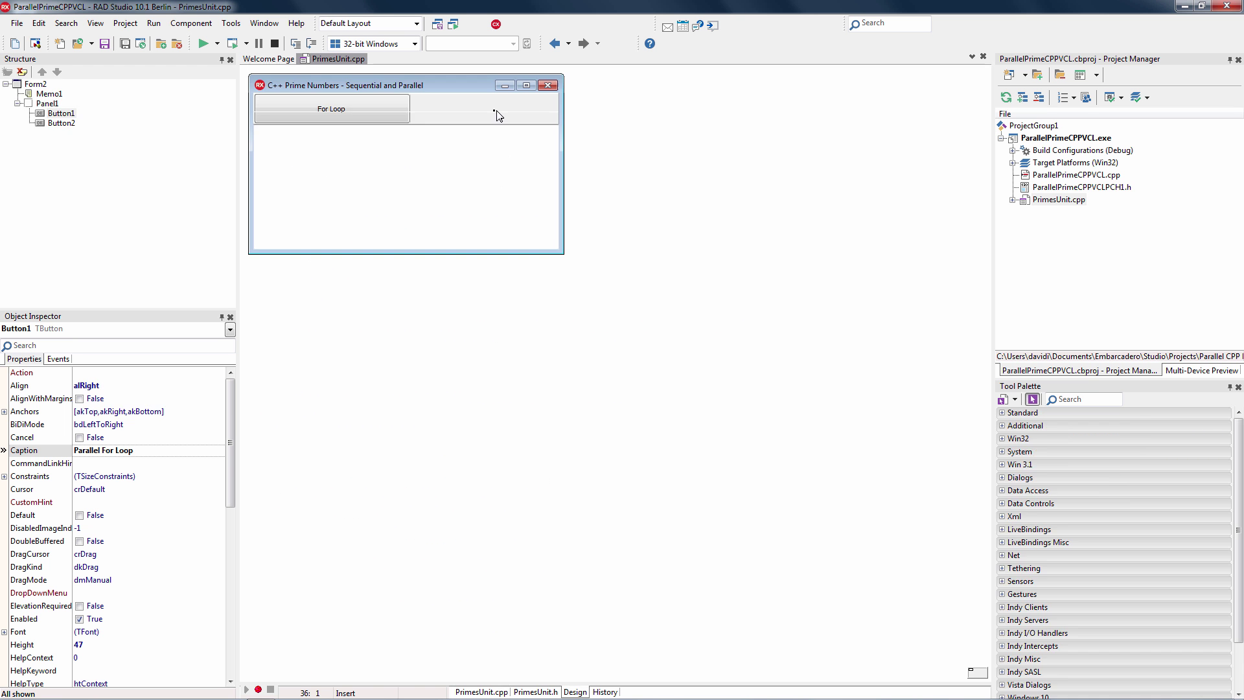
{"action": "double_click", "coordinate": [483, 114]}
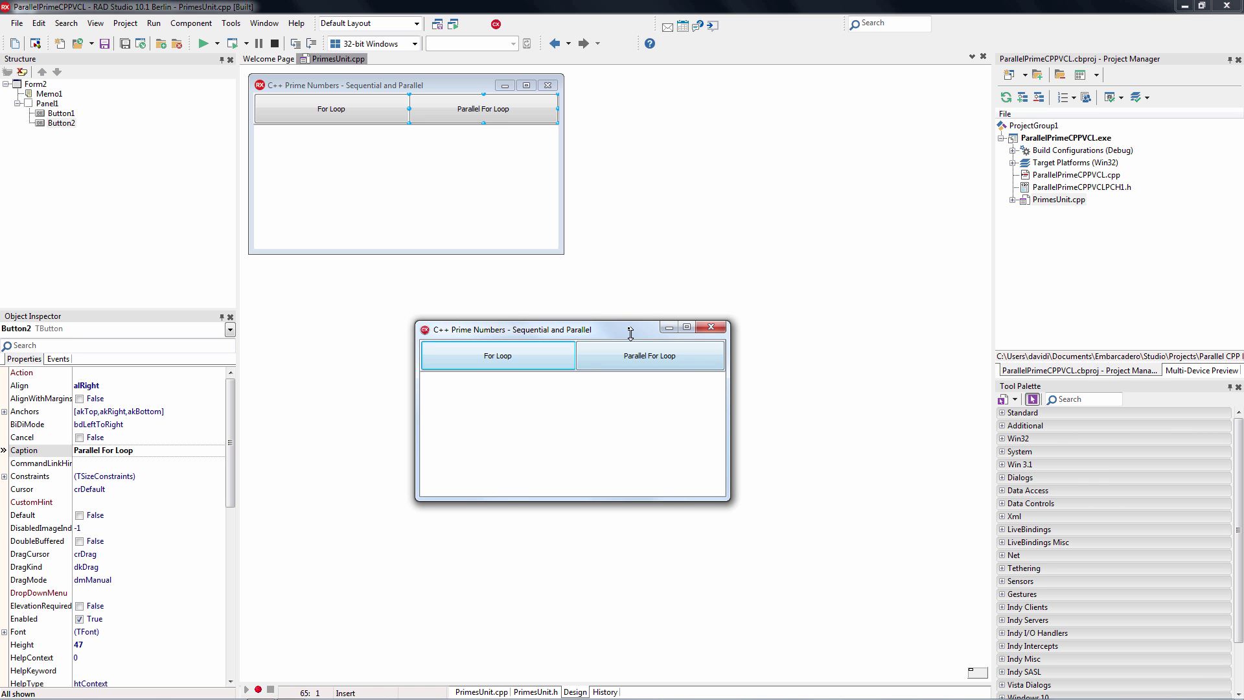
Time the sequential and parallel prime counts, close the app, then run the SplitView sample
{"action": "left_click", "coordinate": [573, 356]}
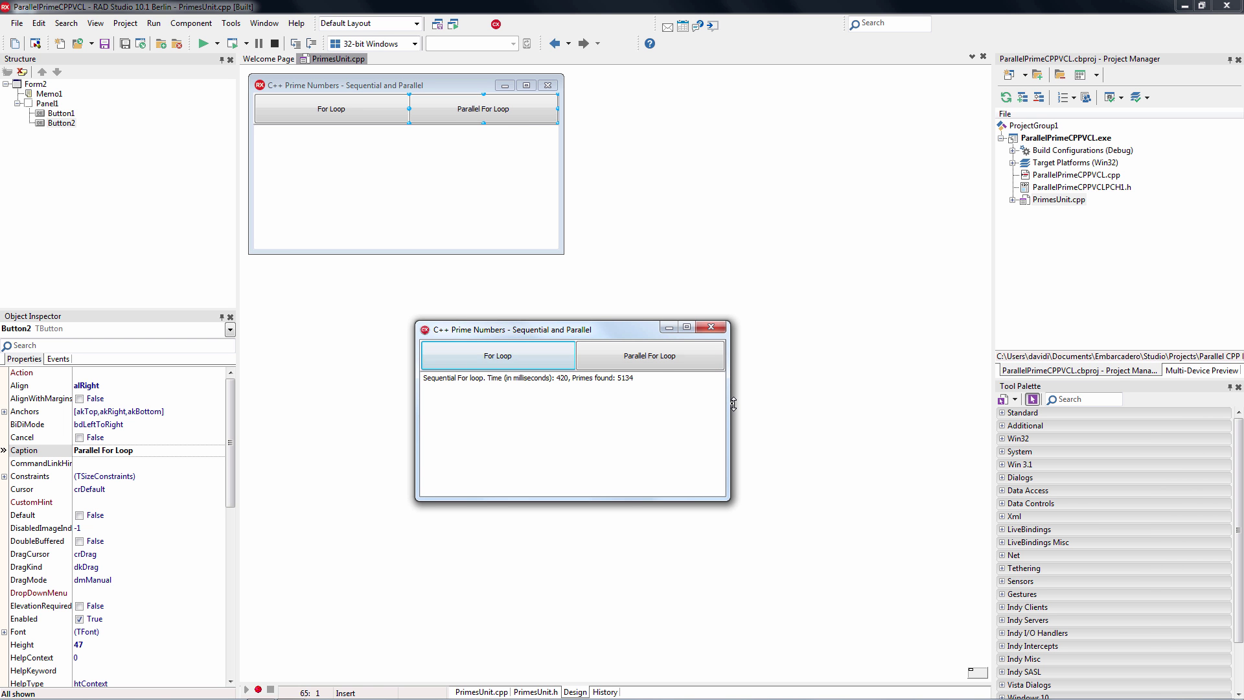
{"action": "left_click", "coordinate": [649, 356]}
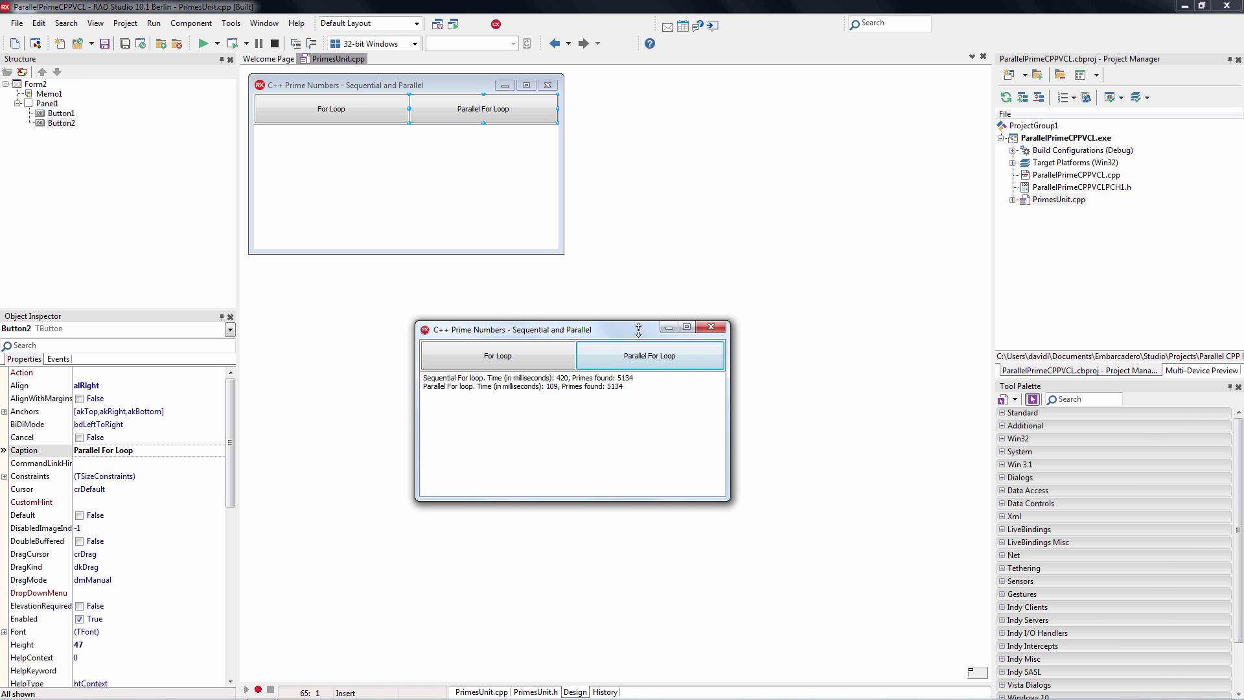
{"action": "left_click", "coordinate": [712, 326]}
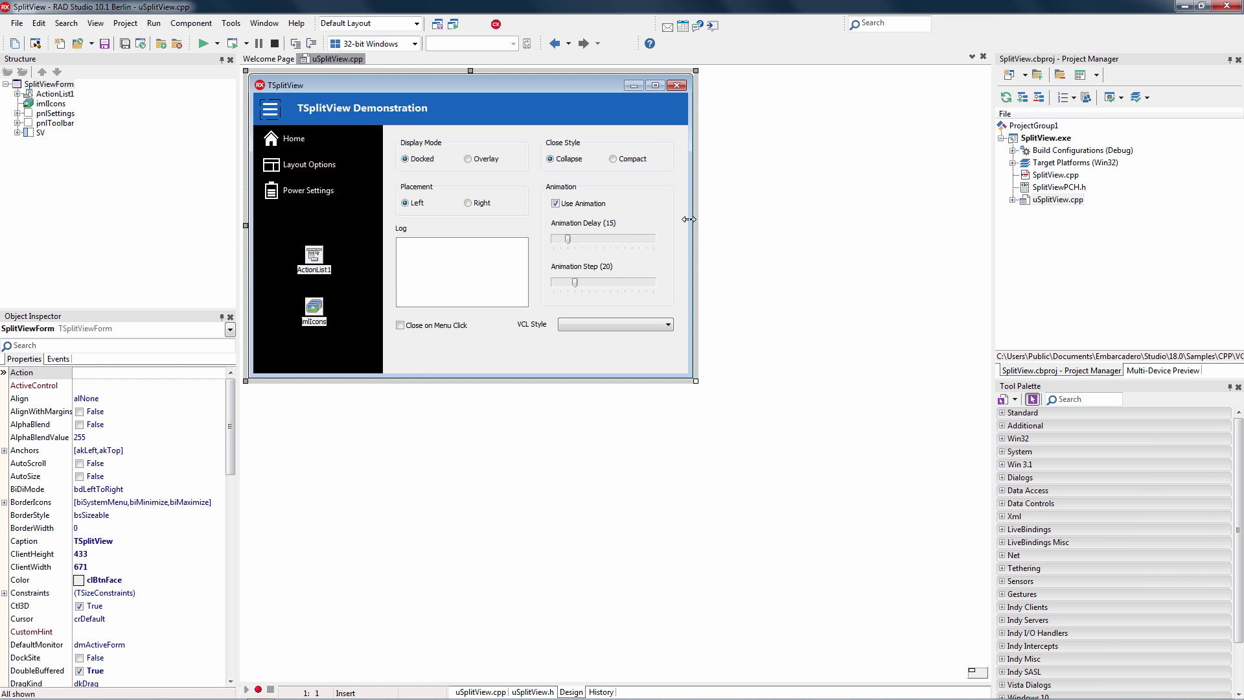
{"action": "key", "text": "Tab"}
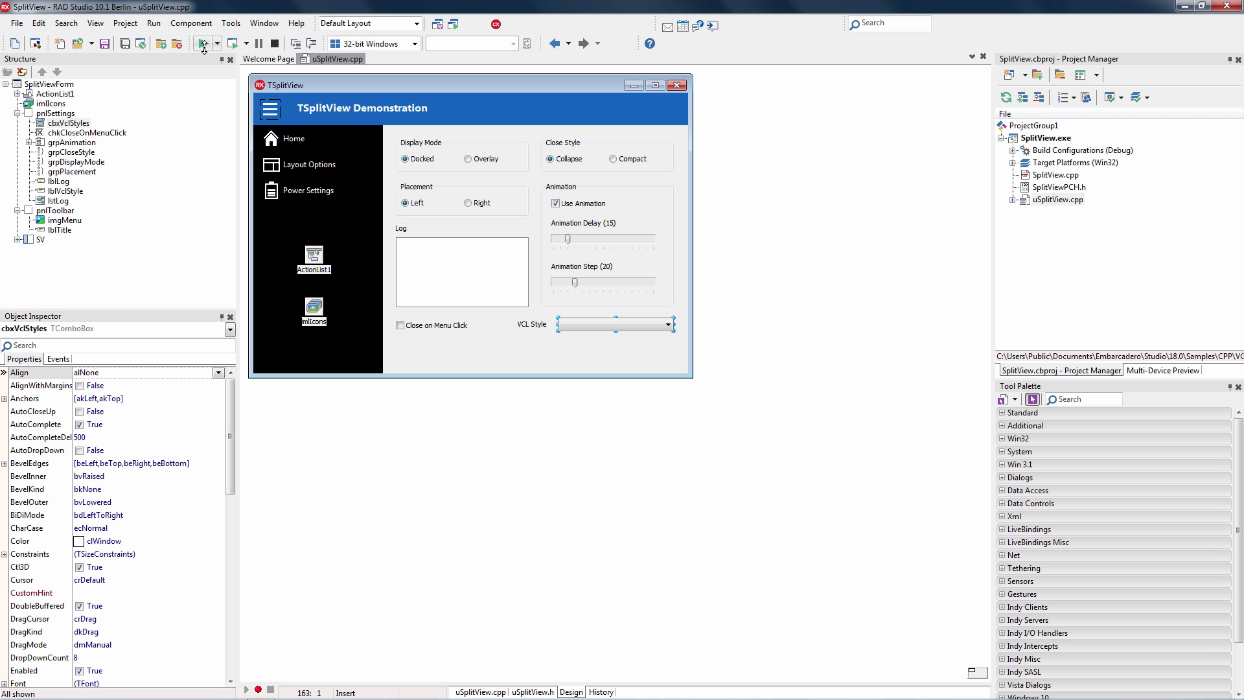
{"action": "left_click", "coordinate": [203, 44]}
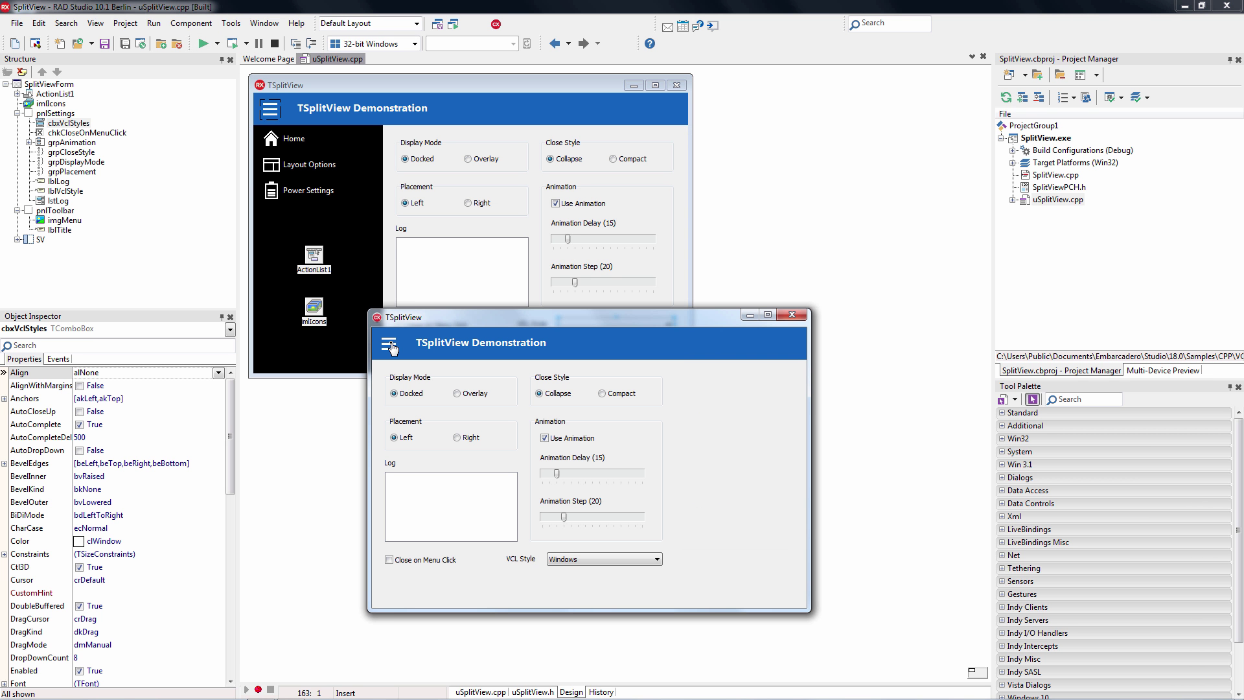
Toggle the side menu pane open, closed and compact, and turn off pane animation
{"action": "left_click", "coordinate": [389, 346]}
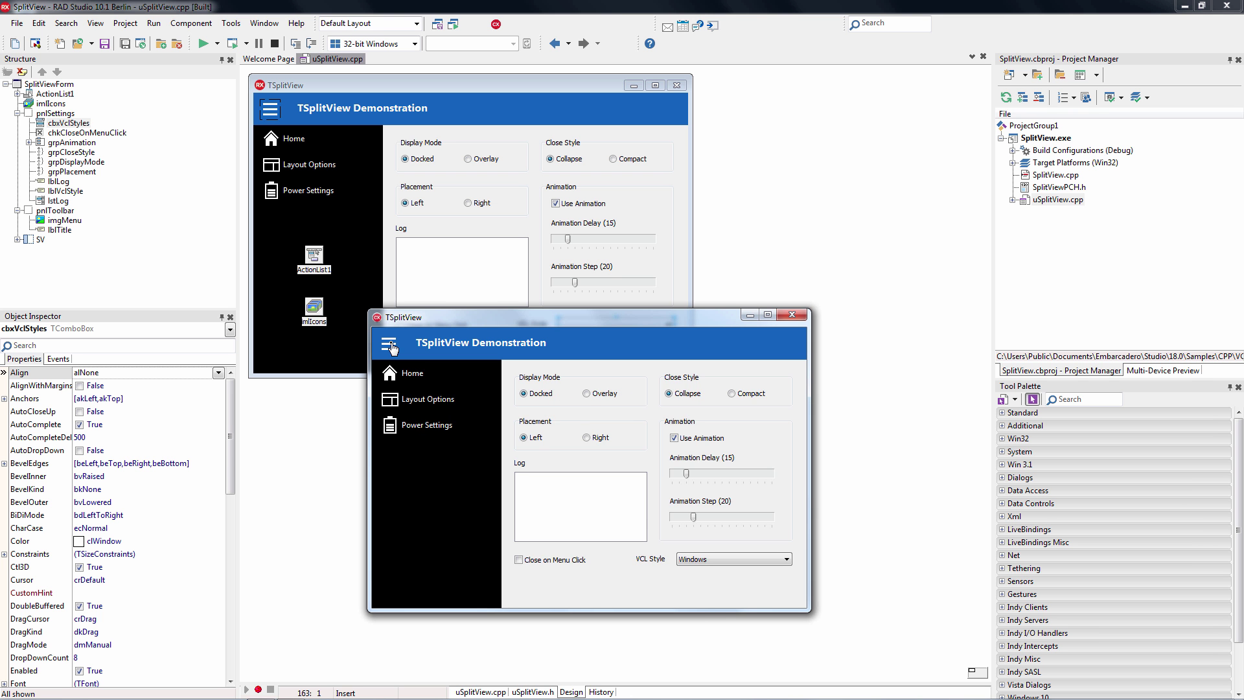
{"action": "left_click", "coordinate": [390, 346]}
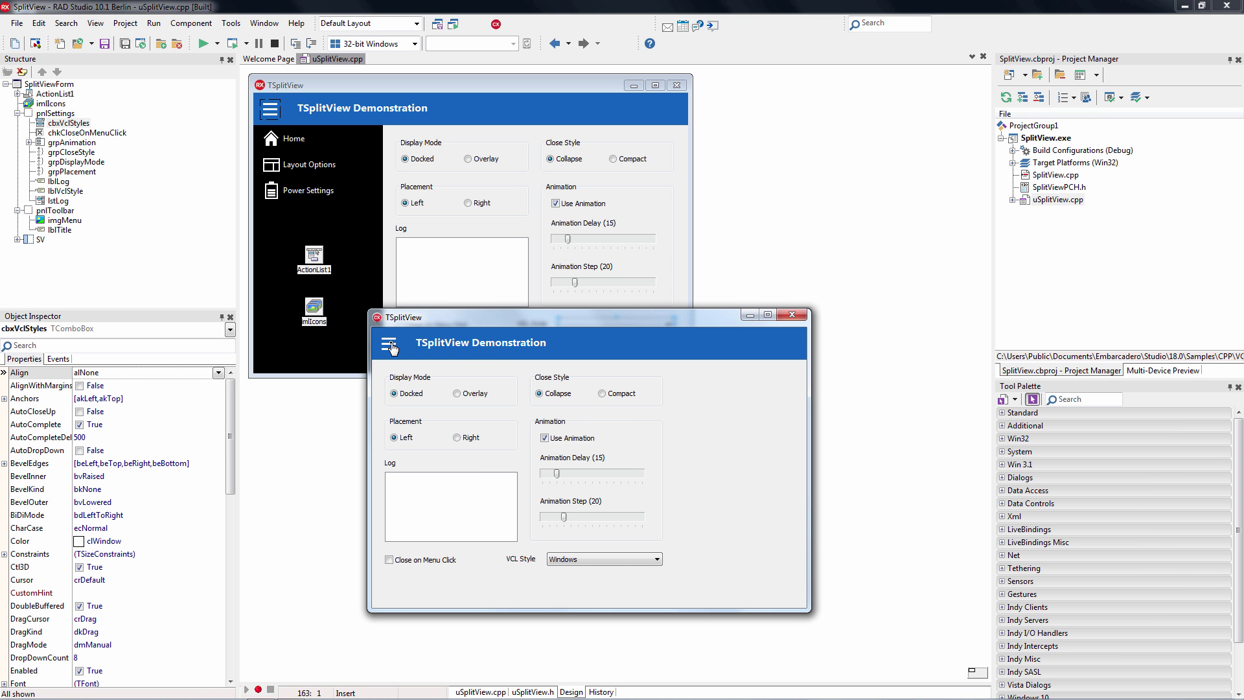
{"action": "left_click", "coordinate": [390, 345]}
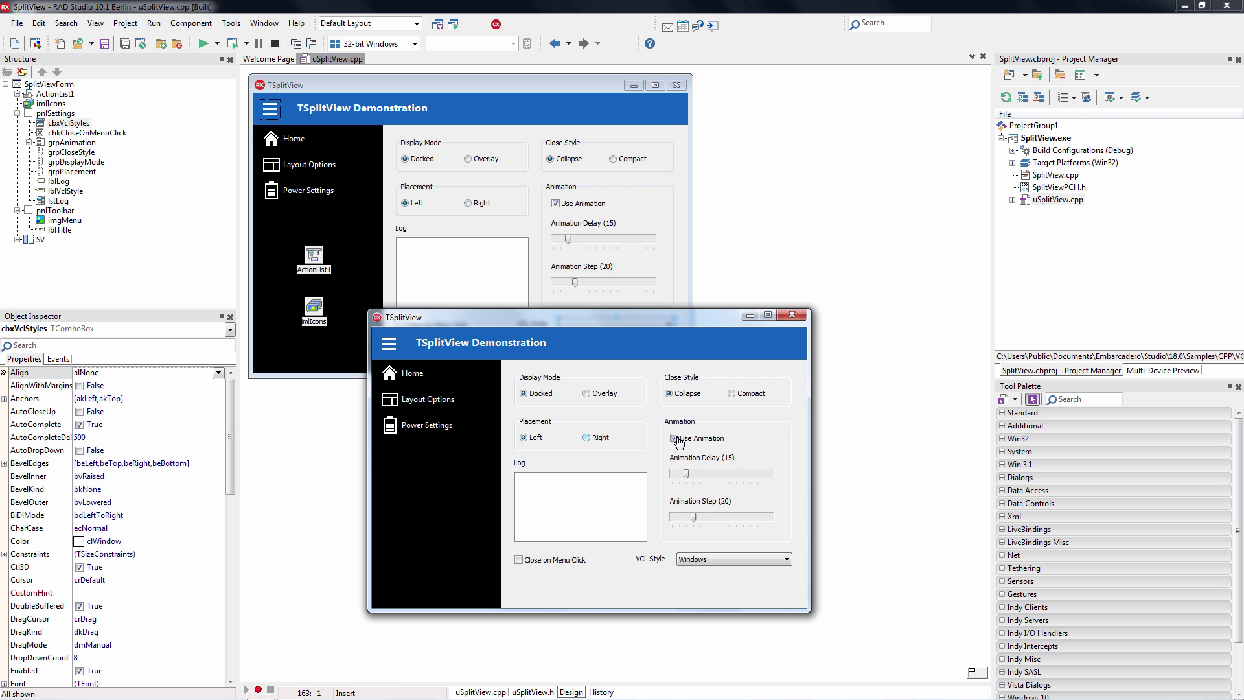
{"action": "left_click", "coordinate": [675, 439]}
{"action": "left_click", "coordinate": [393, 347]}
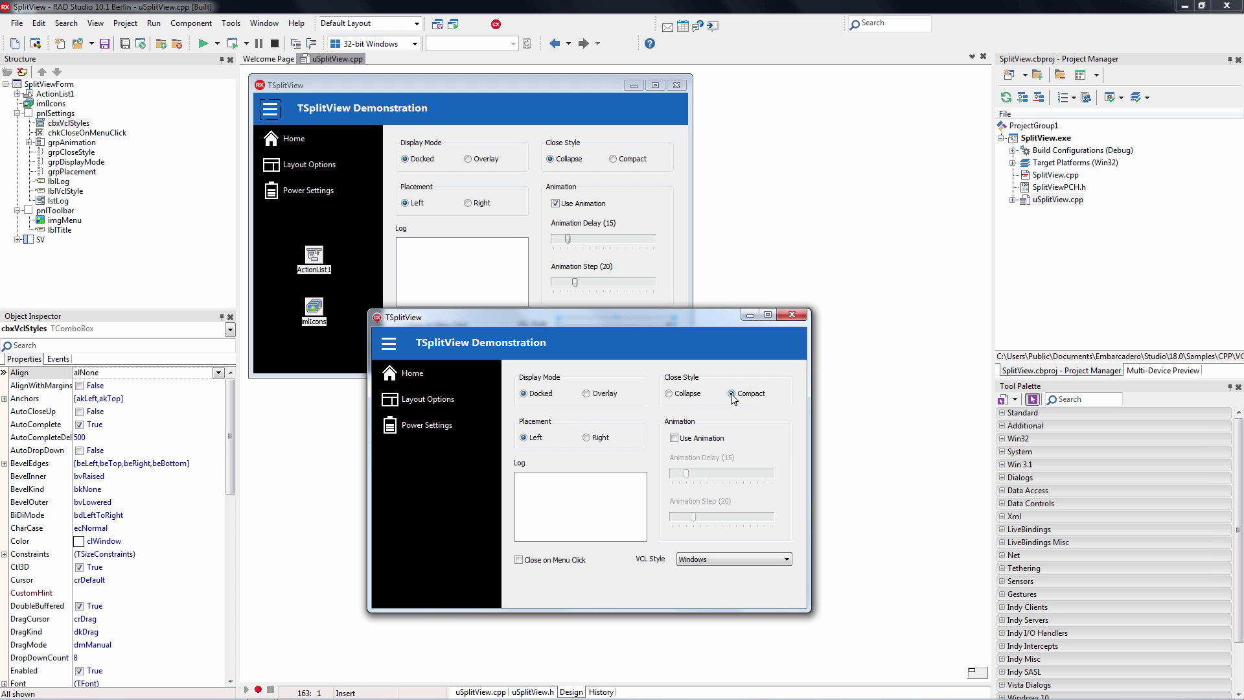
{"action": "left_click", "coordinate": [389, 346]}
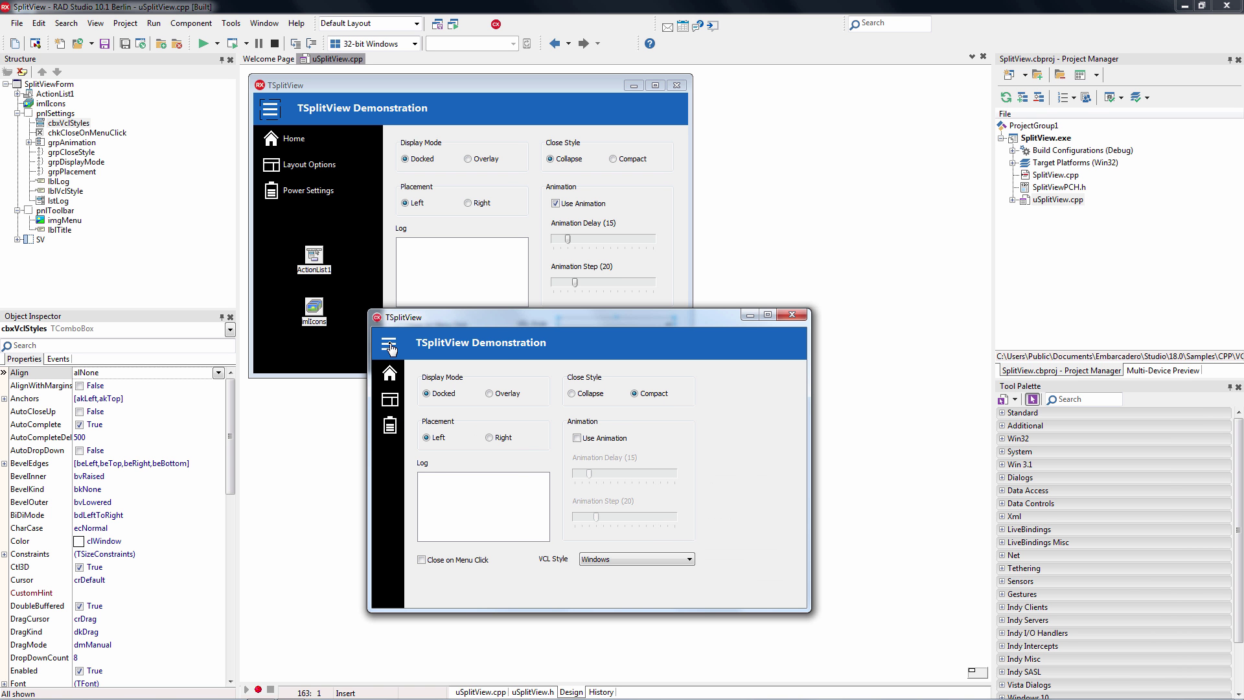
{"action": "left_click", "coordinate": [389, 346]}
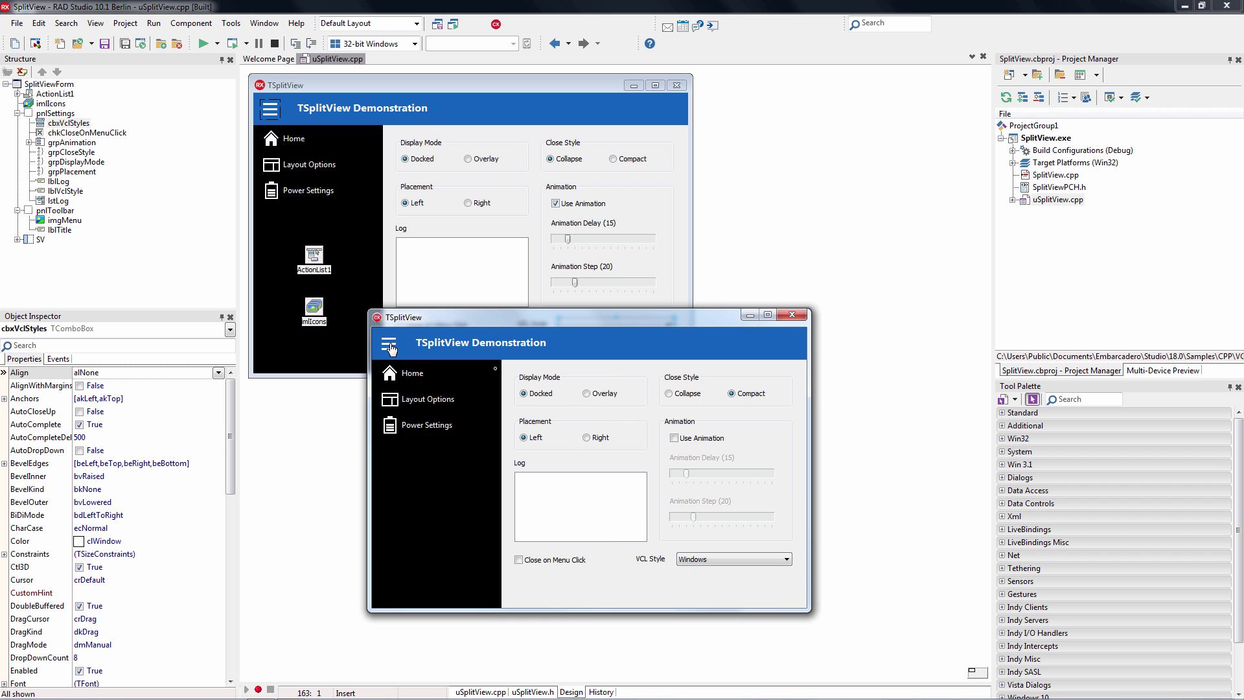
Set Close Style to Collapse, move the pane right and back left, and re-enable animation
{"action": "left_click", "coordinate": [669, 393]}
{"action": "left_click", "coordinate": [587, 437]}
{"action": "left_click", "coordinate": [542, 438]}
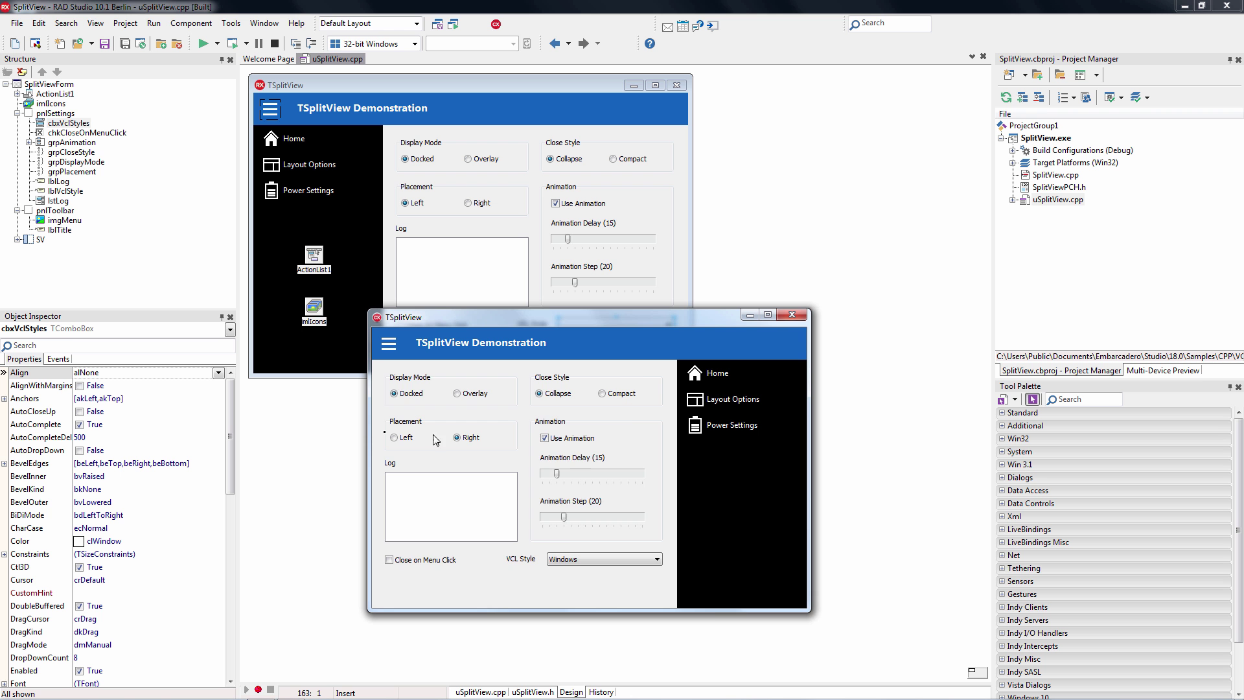
{"action": "left_click", "coordinate": [394, 437]}
Apply the Iceberg Classico, Windows10 Blue and Windows10 Dark visual styles in turn
{"action": "left_click", "coordinate": [766, 559]}
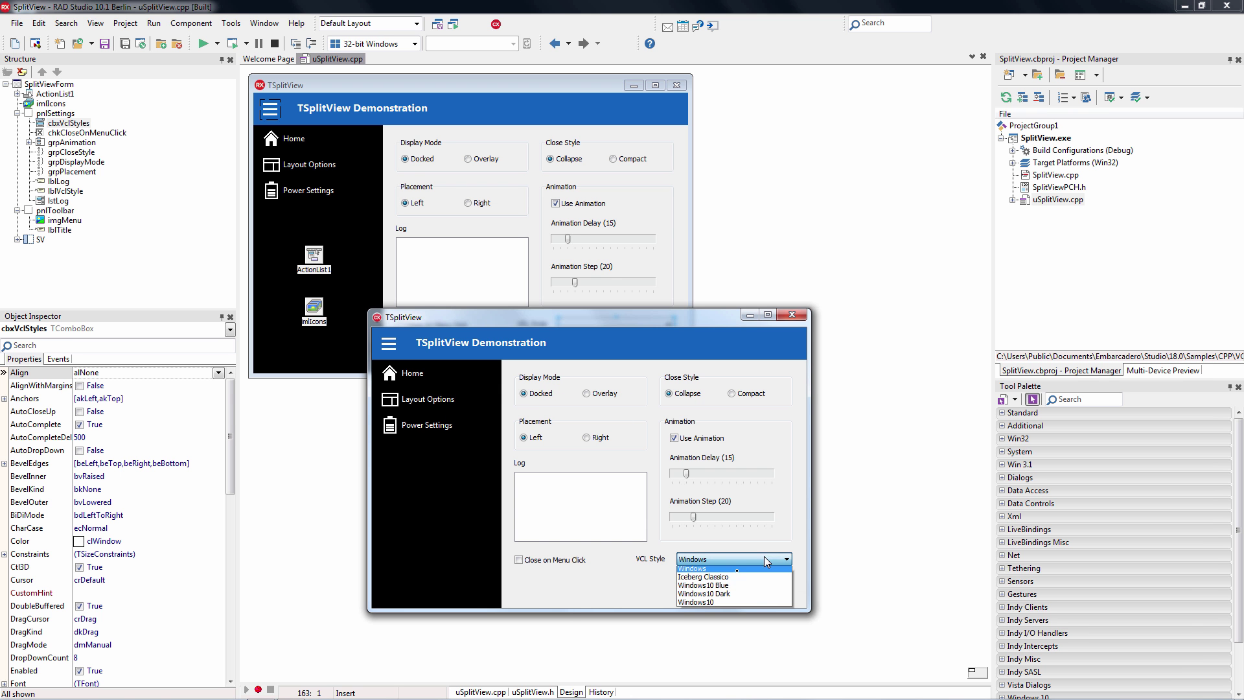
{"action": "left_click", "coordinate": [735, 583]}
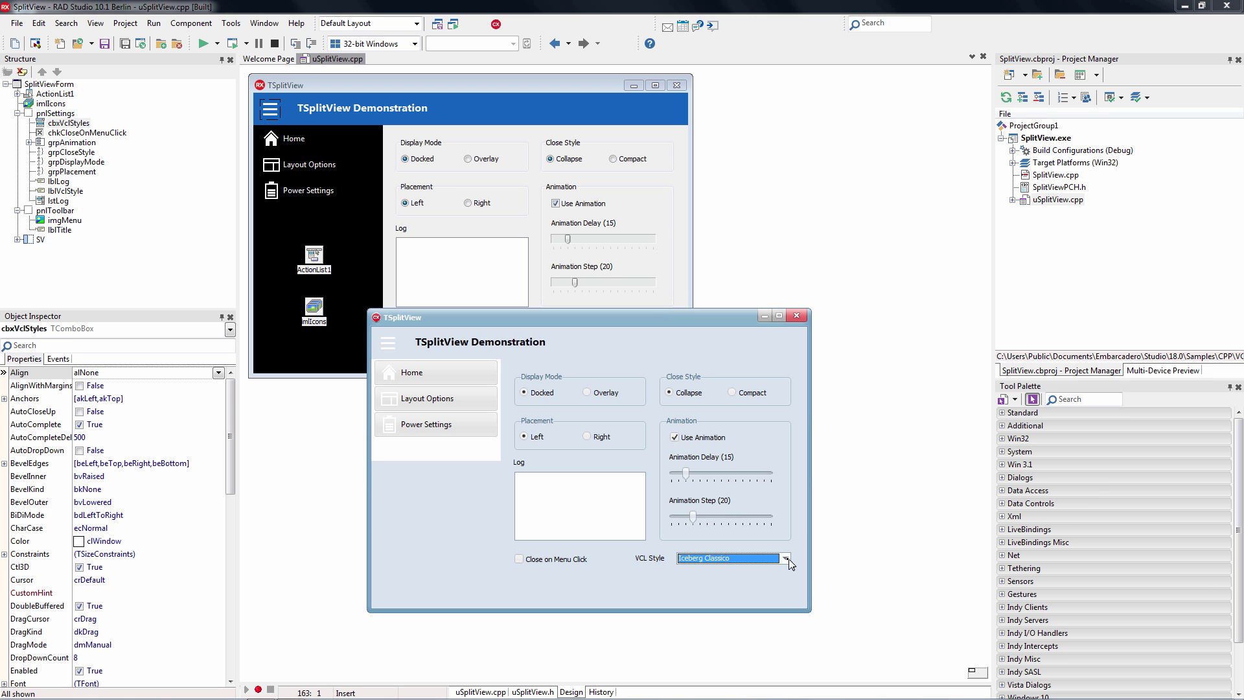
{"action": "left_click", "coordinate": [785, 559]}
{"action": "left_click", "coordinate": [728, 587]}
{"action": "left_click", "coordinate": [785, 561]}
{"action": "left_click", "coordinate": [728, 587]}
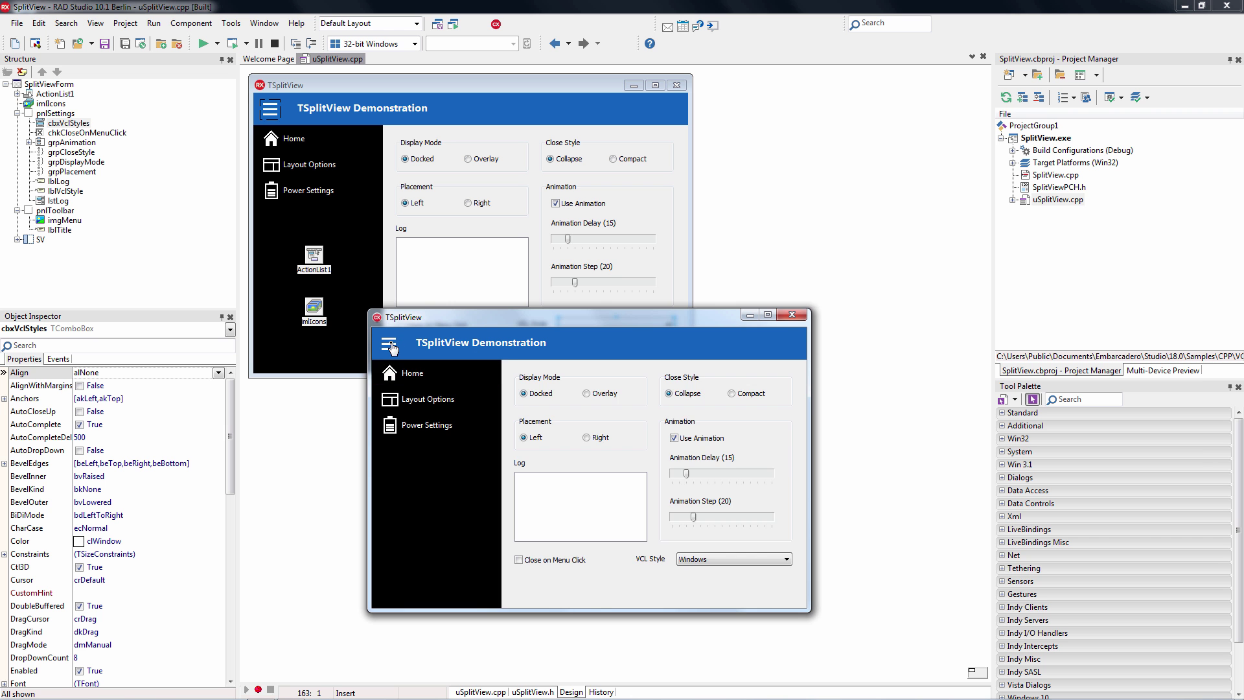
Collapse the pane to compact icons and switch between Windows10 Blue and Windows10 Dark styles
{"action": "left_click", "coordinate": [390, 344]}
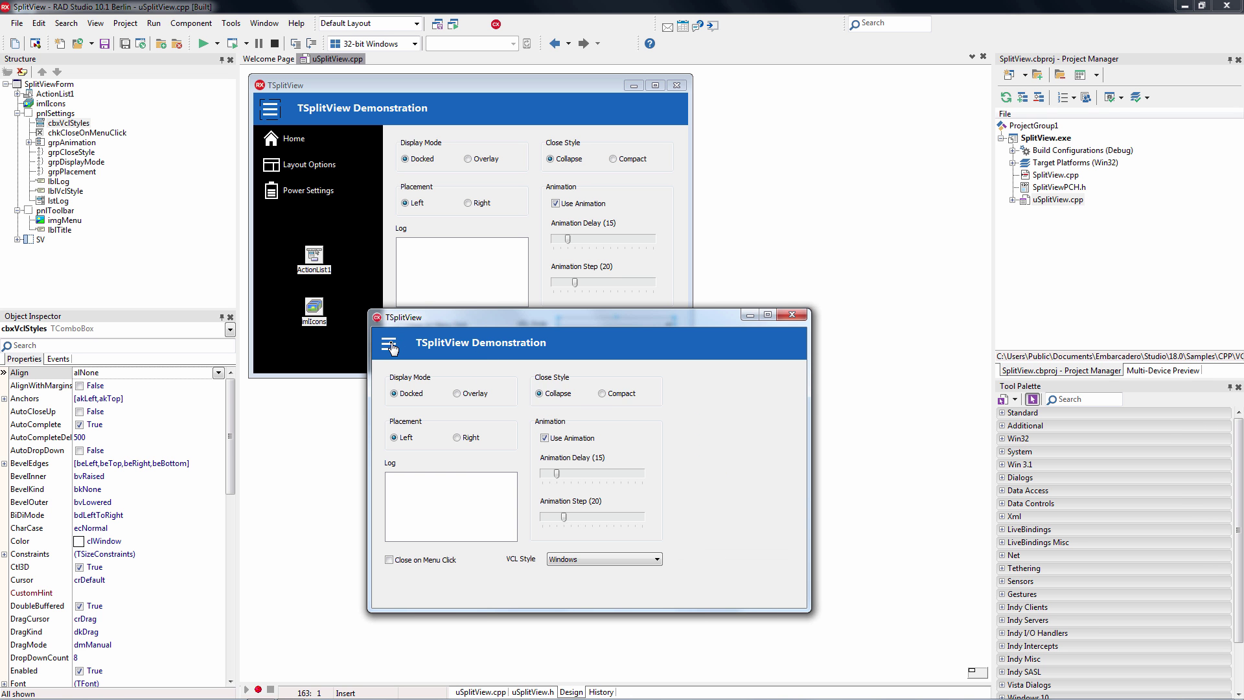
{"action": "left_click", "coordinate": [389, 345]}
{"action": "left_click", "coordinate": [390, 345]}
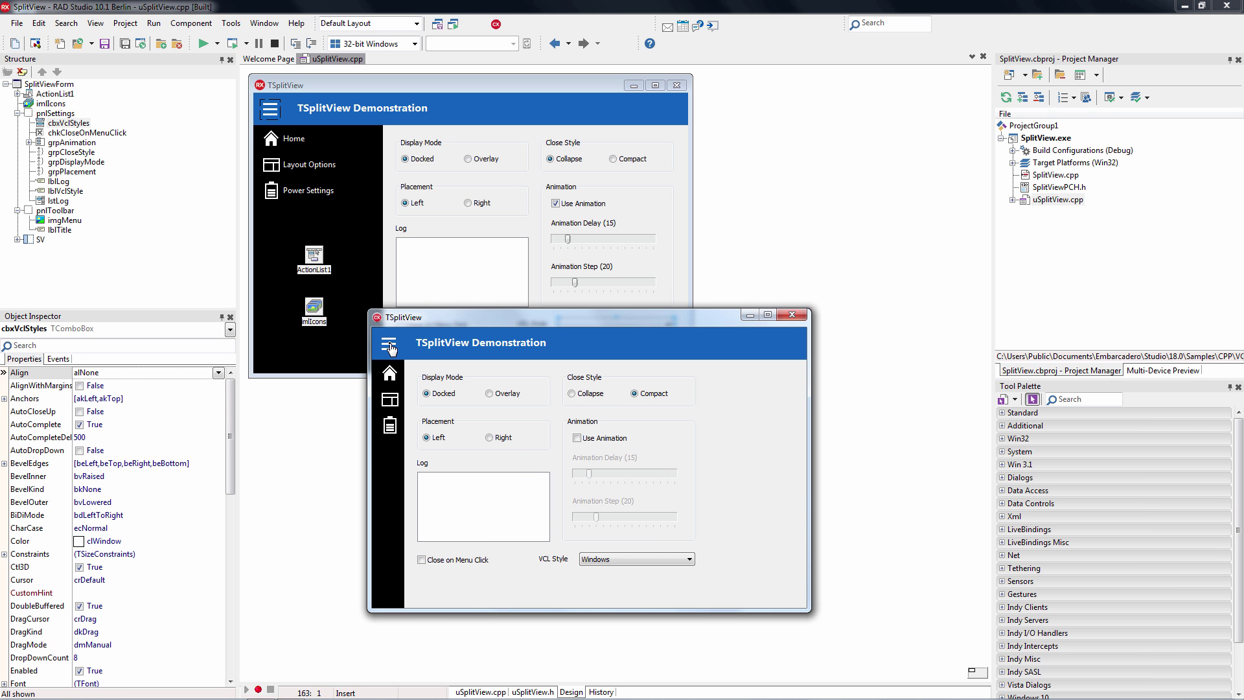
{"action": "left_click", "coordinate": [636, 559]}
{"action": "left_click", "coordinate": [730, 592]}
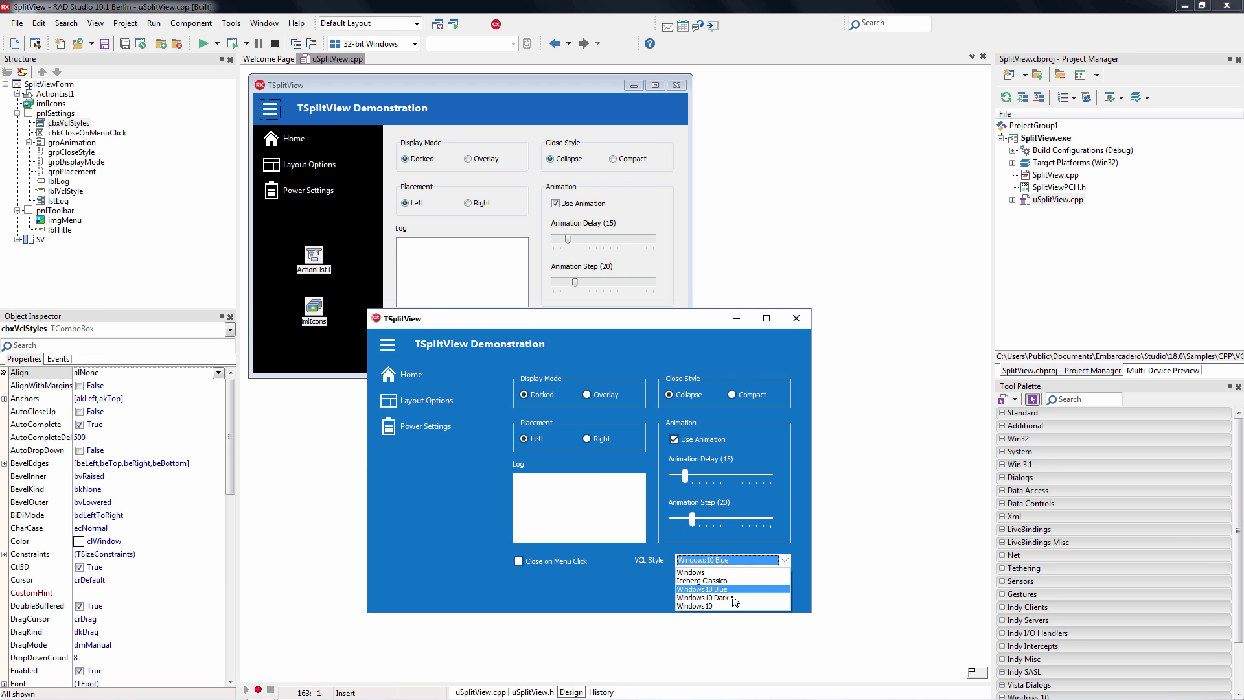
{"action": "left_click", "coordinate": [783, 566]}
{"action": "key", "text": "Down"}
{"action": "key", "text": "Return"}
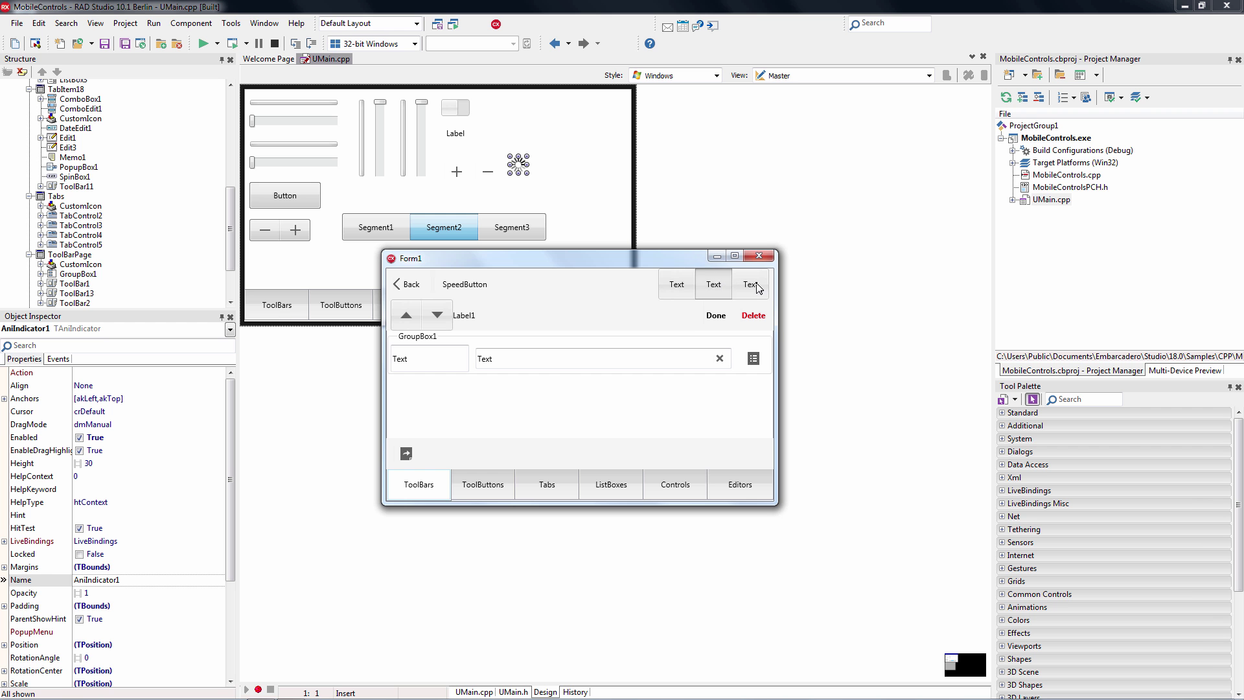
Show the ListBoxes page, rotate the function visualizer top-down, and load Embarcadero's page in WebBrowser
{"action": "left_click", "coordinate": [612, 484]}
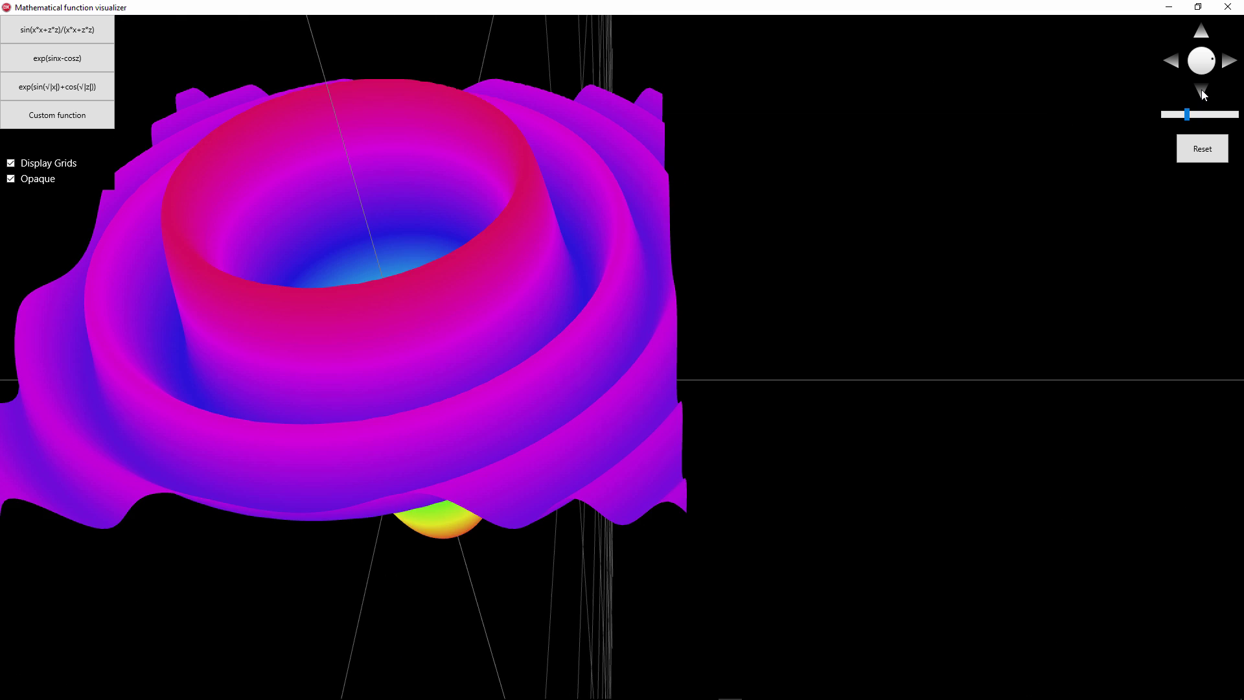
{"action": "left_click", "coordinate": [1213, 64]}
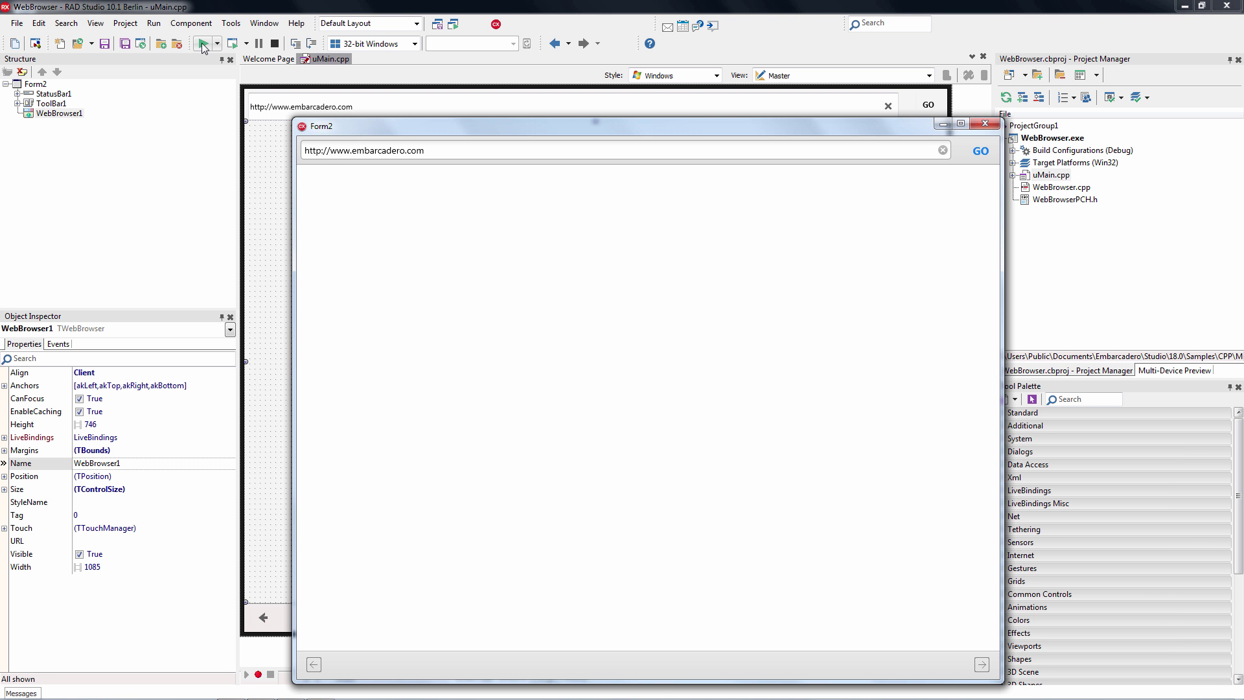
{"action": "left_click", "coordinate": [980, 153]}
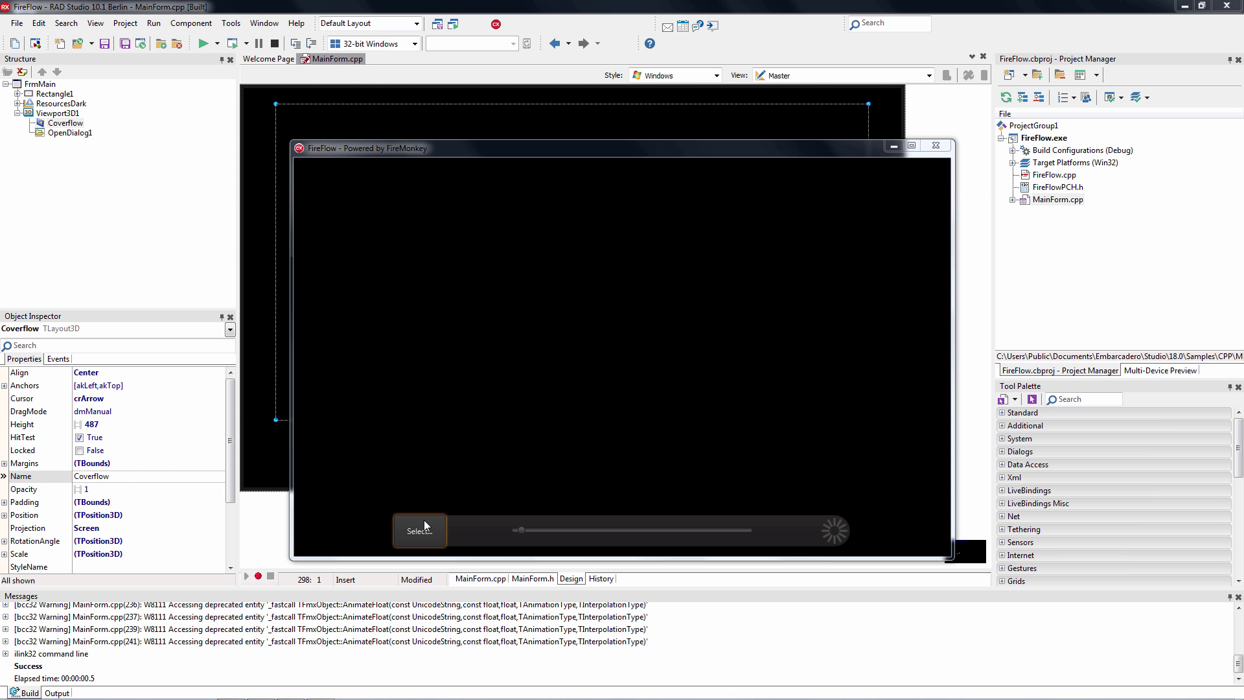
Load pictures into the FireFlow gallery and drag the slider past the flower image
{"action": "left_click", "coordinate": [424, 520]}
{"action": "left_click", "coordinate": [790, 481]}
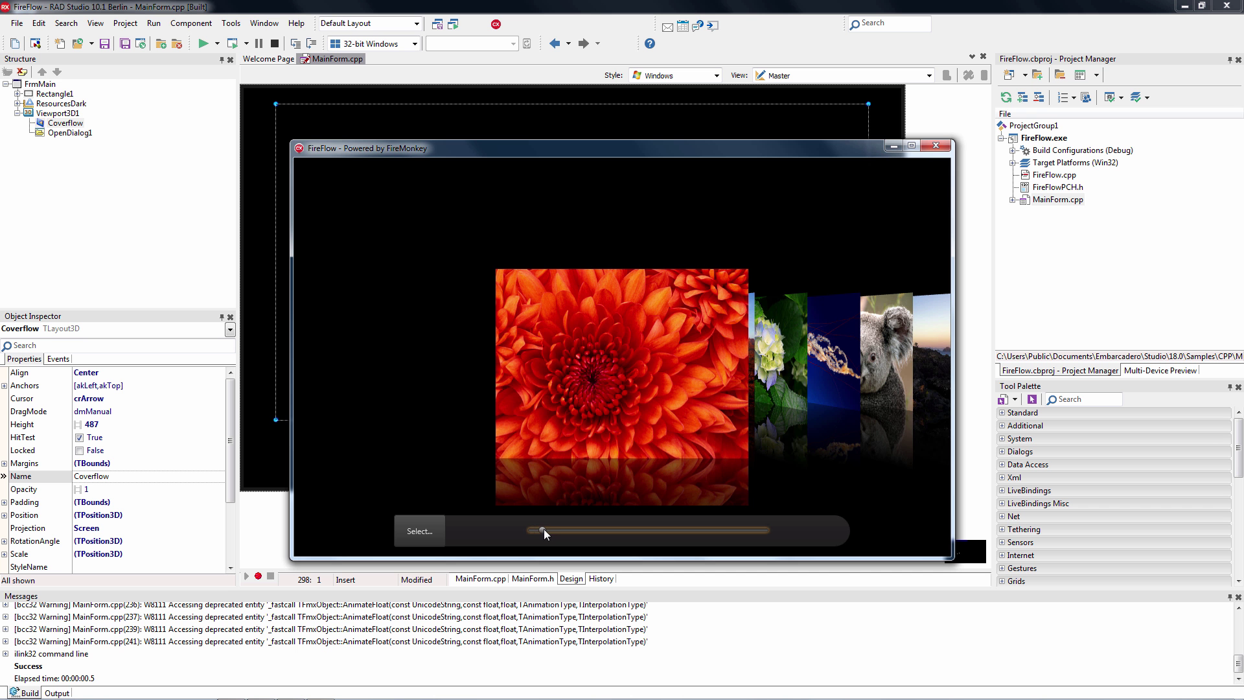
{"action": "mouse_move", "coordinate": [551, 530]}
{"action": "left_mouse_down"}
{"action": "mouse_move", "coordinate": [765, 529]}
{"action": "mouse_move", "coordinate": [651, 526]}
{"action": "left_mouse_up"}
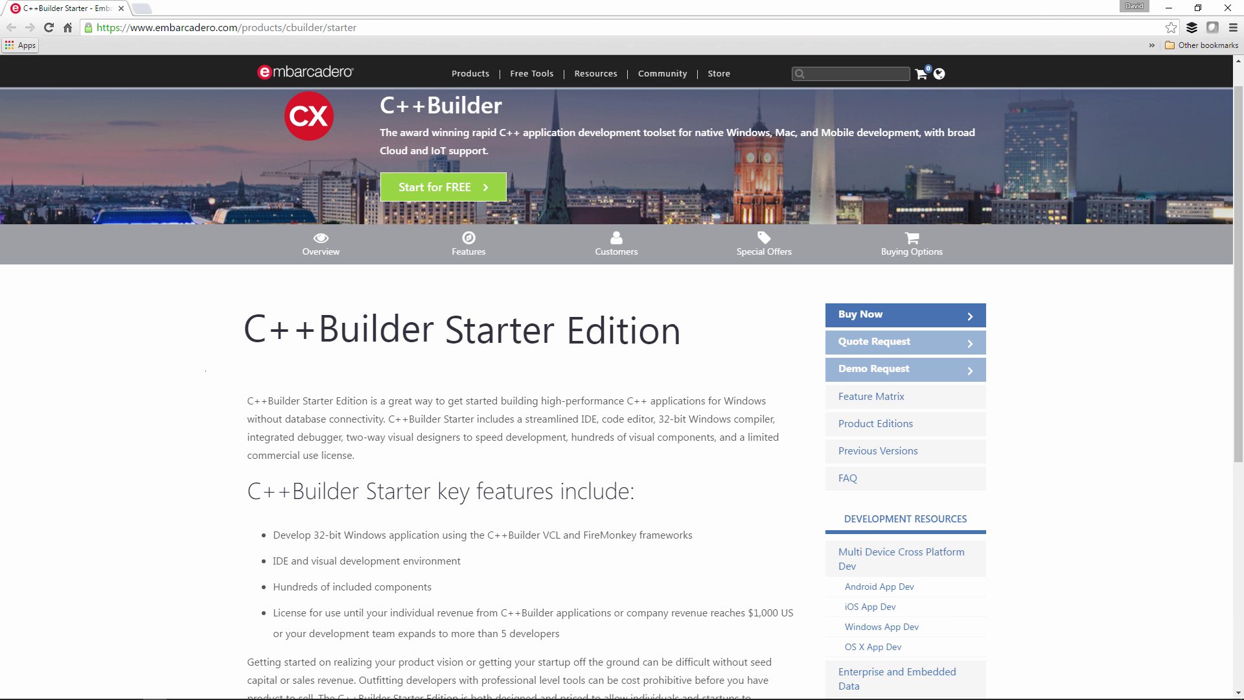